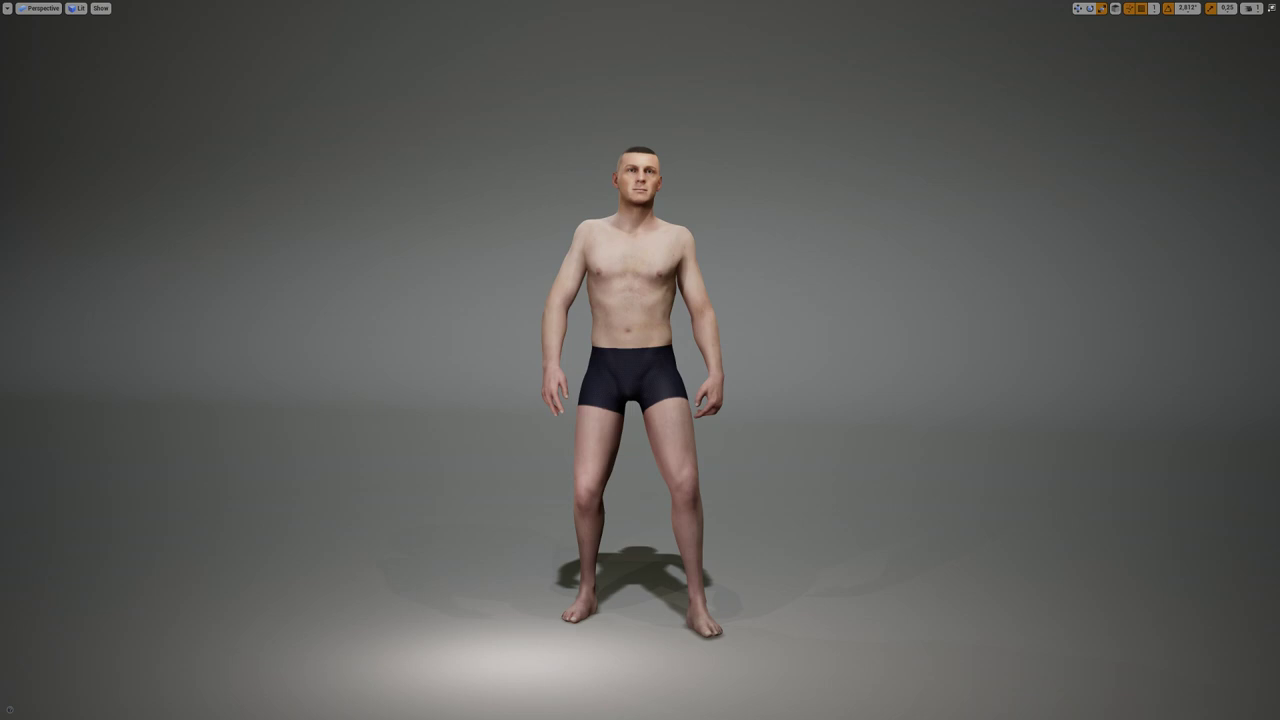
Step: Orbit the view, then launch the character creator in Play mode with Alt+P
{"action": "right_click_drag", "start_coordinate": [990, 393], "coordinate": [1000, 393]}
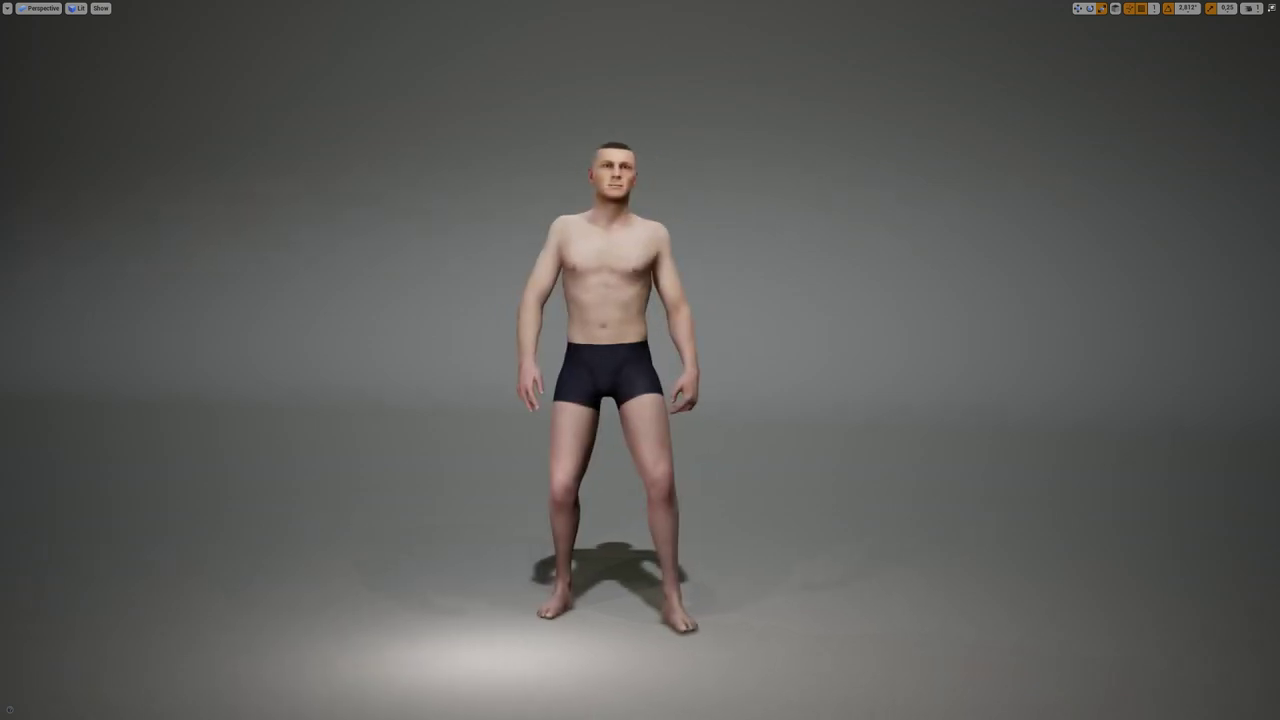
{"action": "key", "text": "alt+p"}
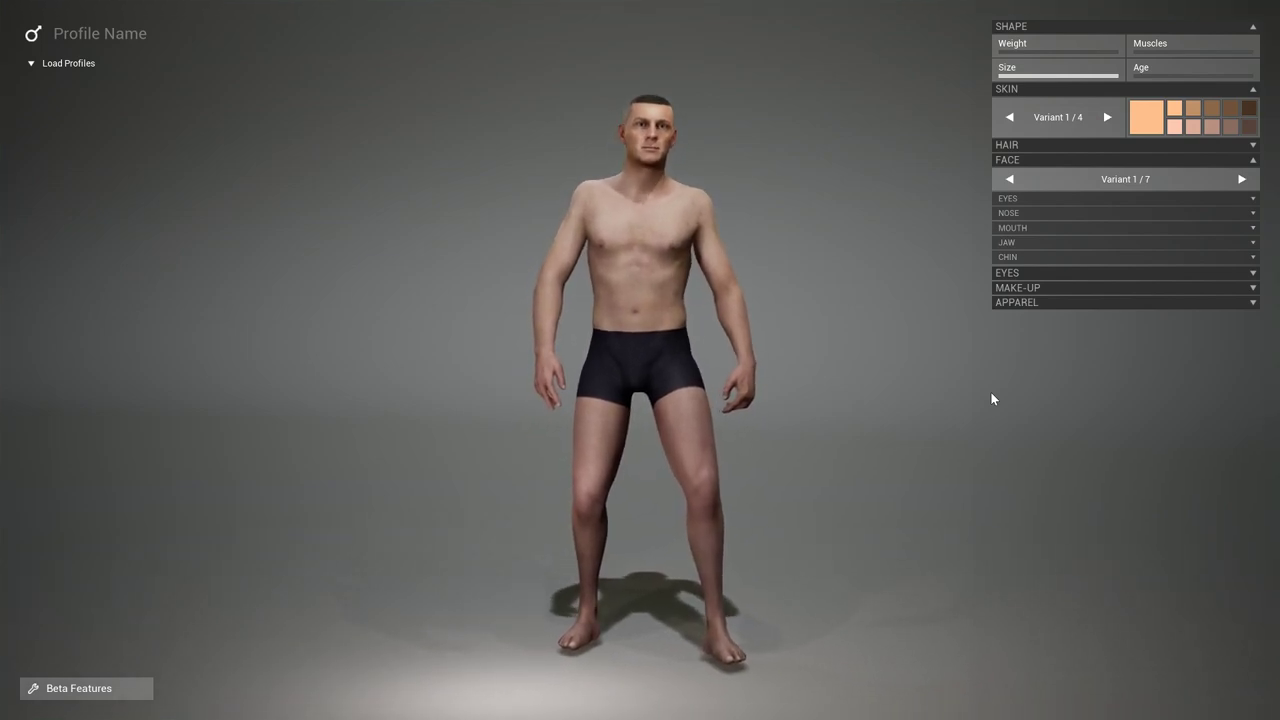
Step: Check the saved profiles list, then raise Weight, Muscles to 68%, and Age
{"action": "left_click", "coordinate": [86, 64]}
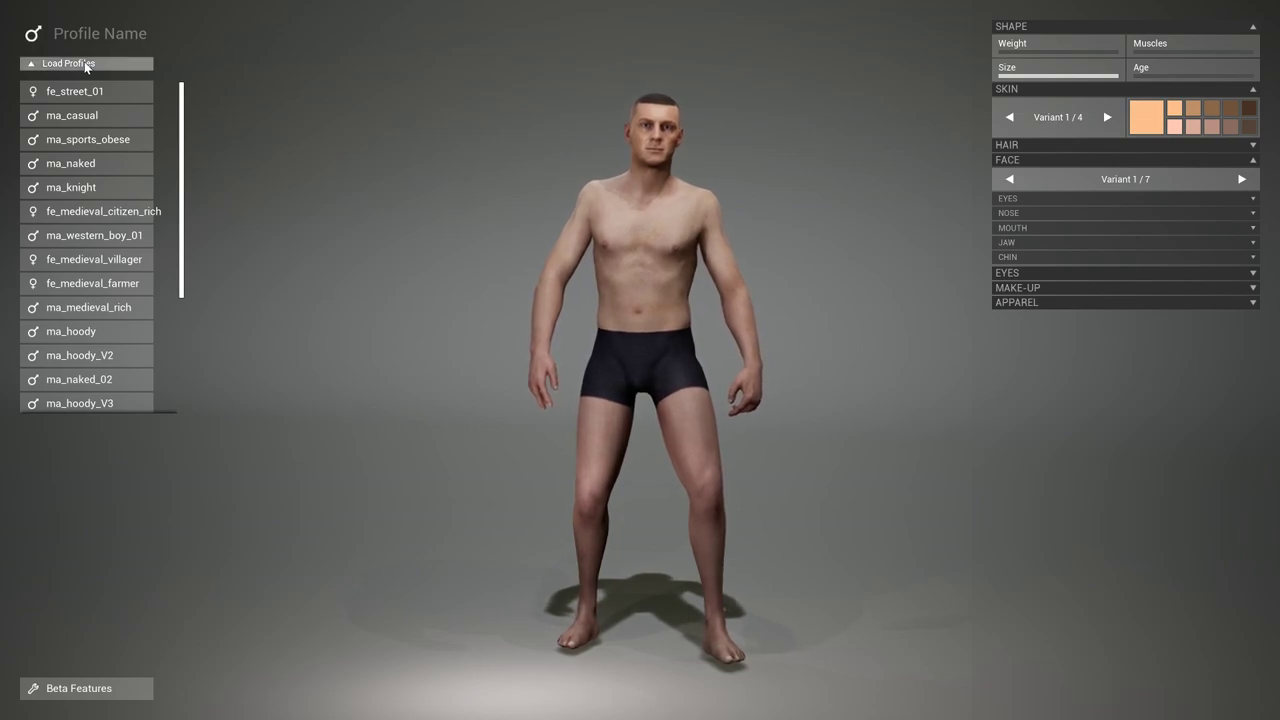
{"action": "left_click", "coordinate": [85, 64]}
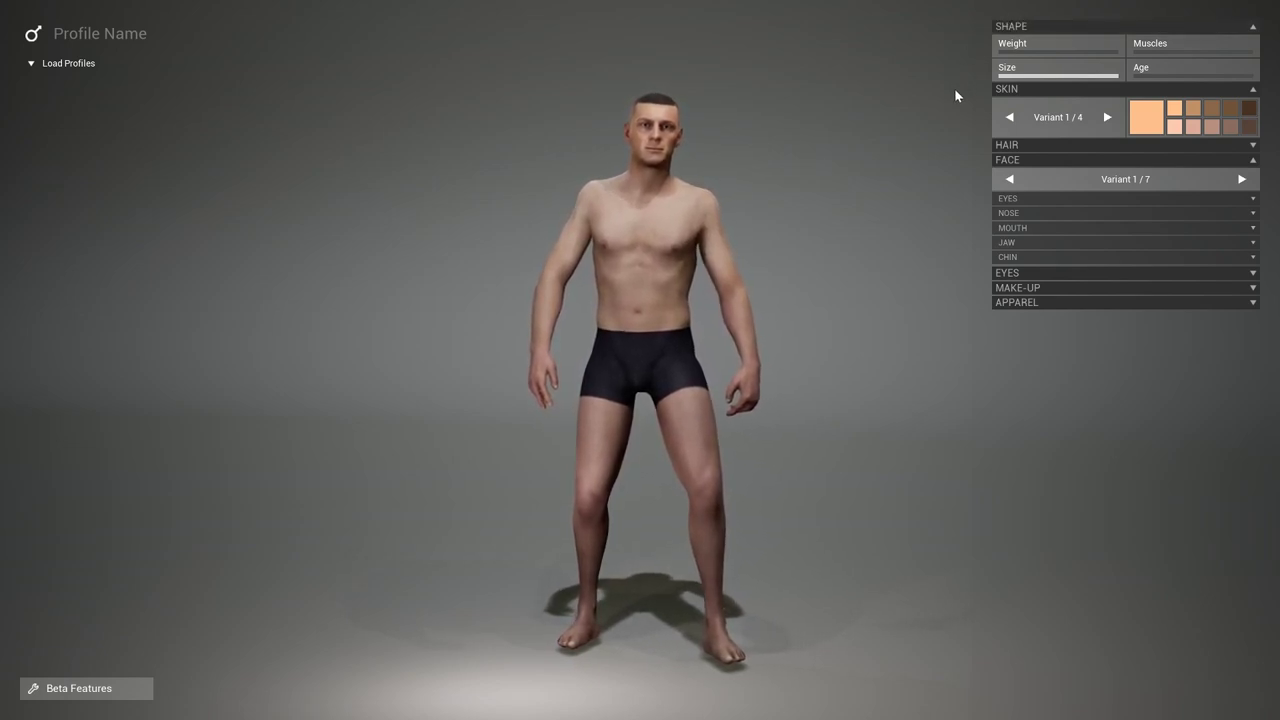
{"action": "left_click", "coordinate": [1018, 48]}
{"action": "left_click_drag", "start_coordinate": [1018, 48], "coordinate": [1063, 51]}
{"action": "left_click_drag", "start_coordinate": [1151, 48], "coordinate": [1234, 72]}
{"action": "left_click_drag", "start_coordinate": [843, 171], "coordinate": [712, 176]}
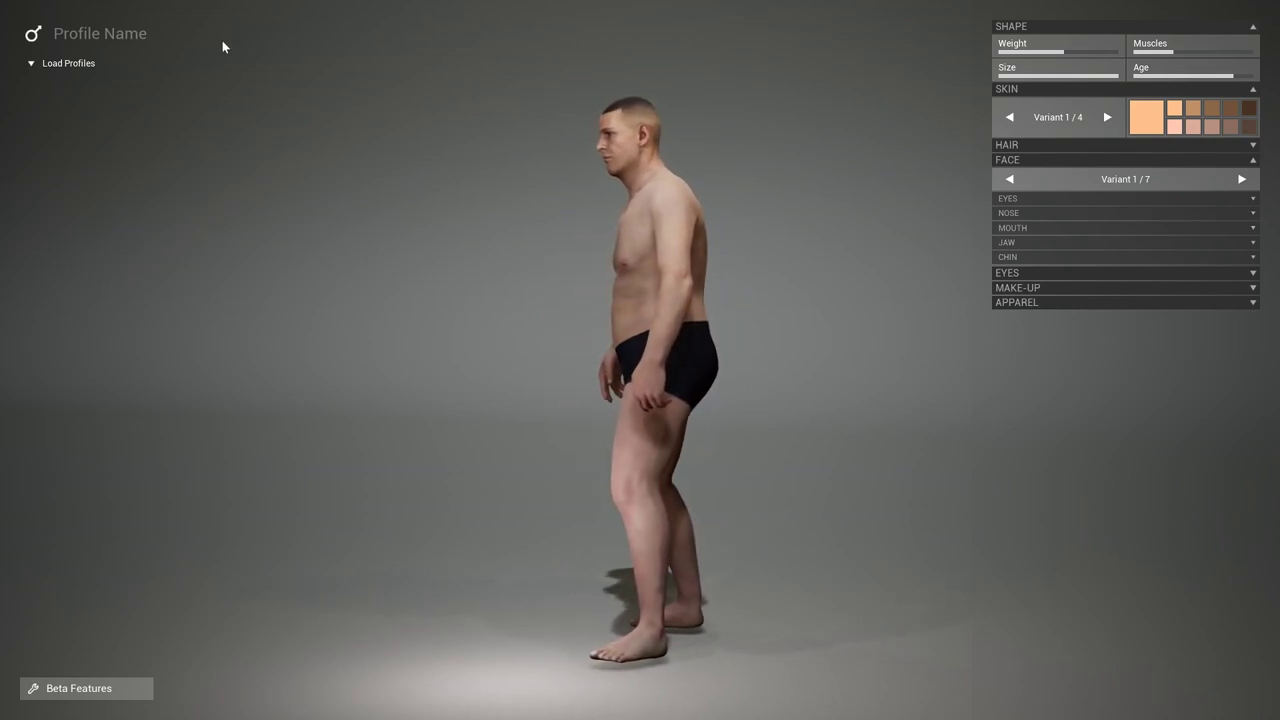
Step: Switch to a female, lower Size to 168 cm, raise Age, and pick skin variant 3
{"action": "left_click", "coordinate": [35, 37]}
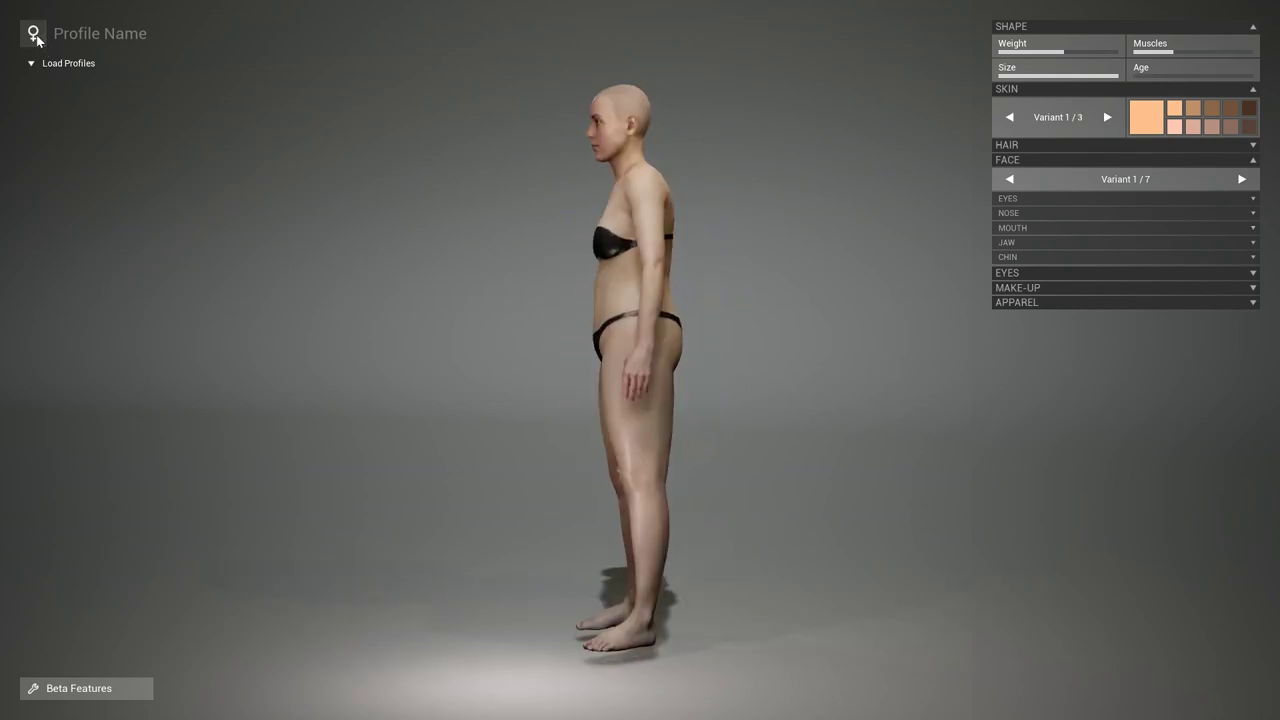
{"action": "left_click_drag", "start_coordinate": [491, 244], "coordinate": [690, 238]}
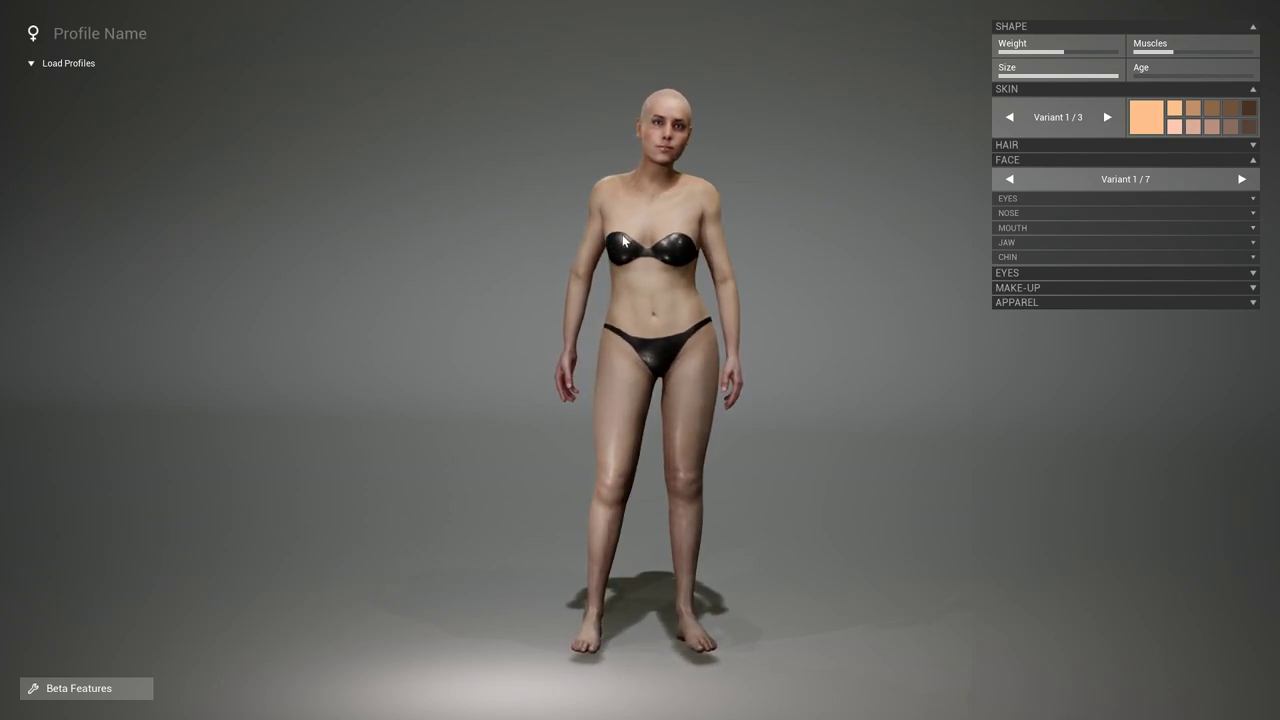
{"action": "left_click_drag", "start_coordinate": [1116, 75], "coordinate": [1100, 45]}
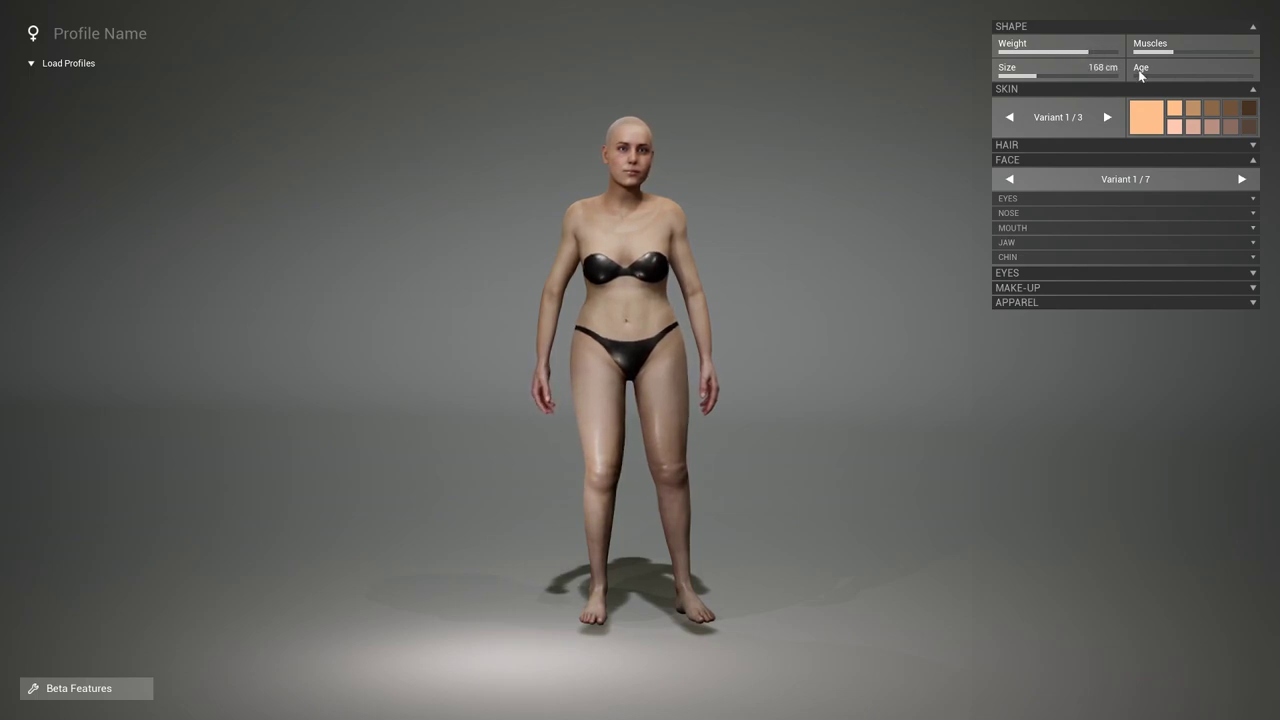
{"action": "left_click_drag", "start_coordinate": [1164, 74], "coordinate": [1224, 74]}
{"action": "left_click_drag", "start_coordinate": [883, 180], "coordinate": [603, 168]}
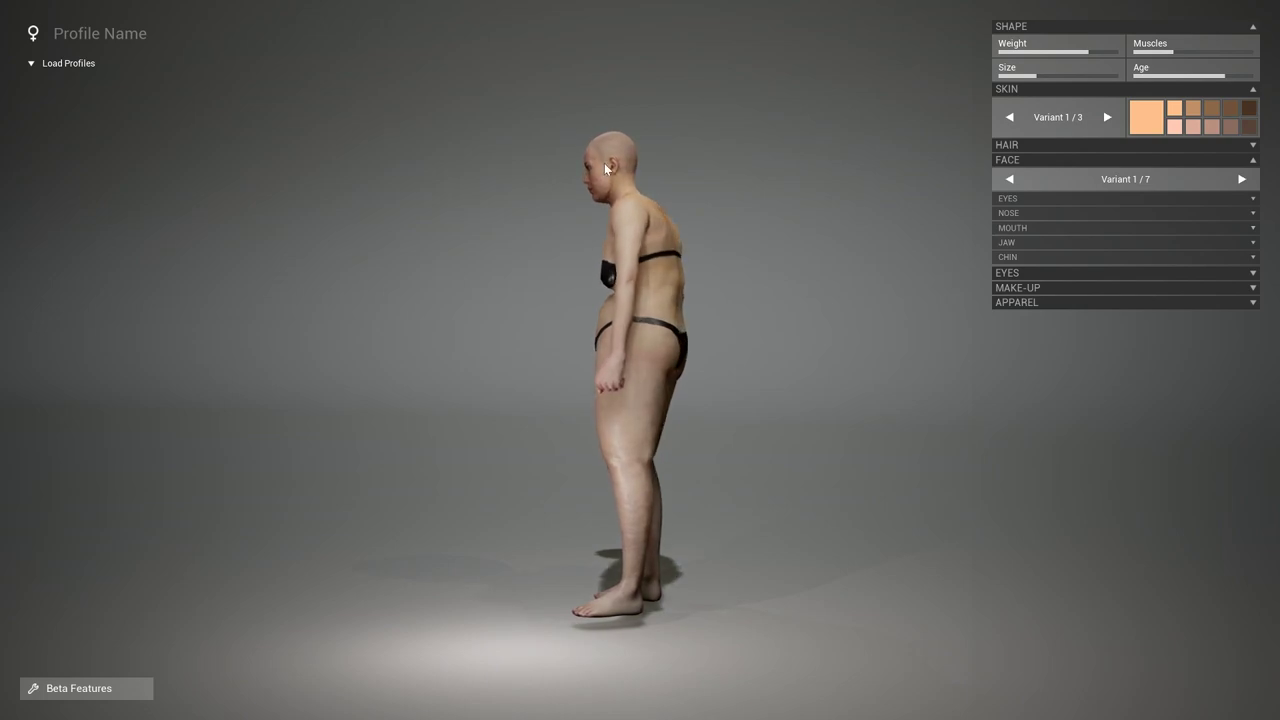
{"action": "left_click_drag", "start_coordinate": [688, 183], "coordinate": [770, 193]}
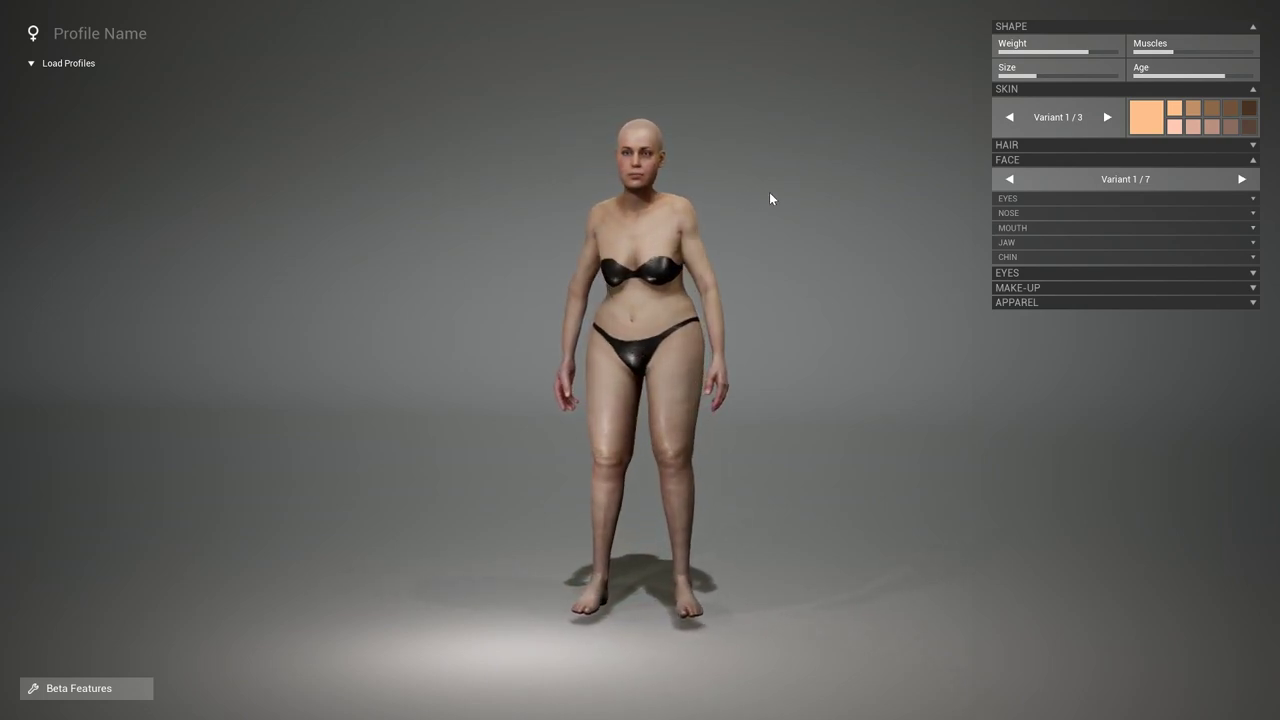
{"action": "left_click", "coordinate": [1108, 119]}
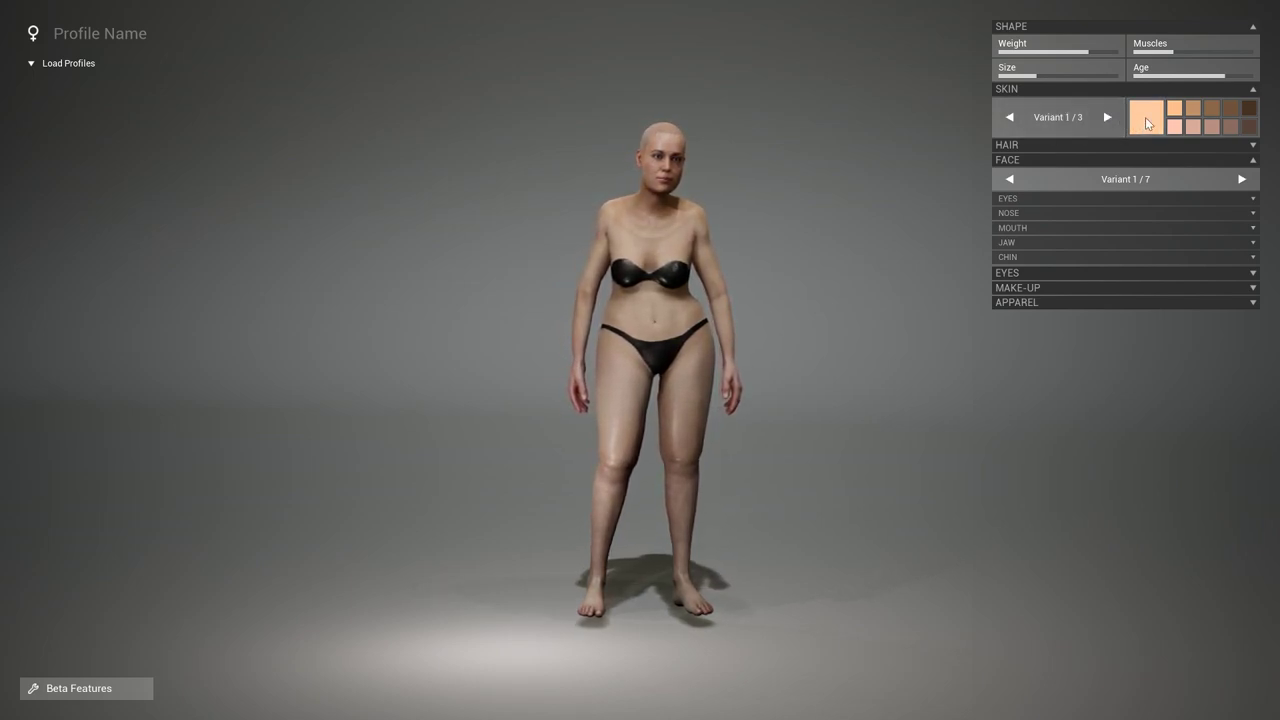
Step: Increase the skin colour intensity for a brighter skin tone
{"action": "left_click", "coordinate": [1147, 120]}
{"action": "mouse_move", "coordinate": [1165, 234]}
{"action": "left_mouse_down"}
{"action": "mouse_move", "coordinate": [1211, 233]}
{"action": "mouse_move", "coordinate": [1180, 234]}
{"action": "left_mouse_up"}
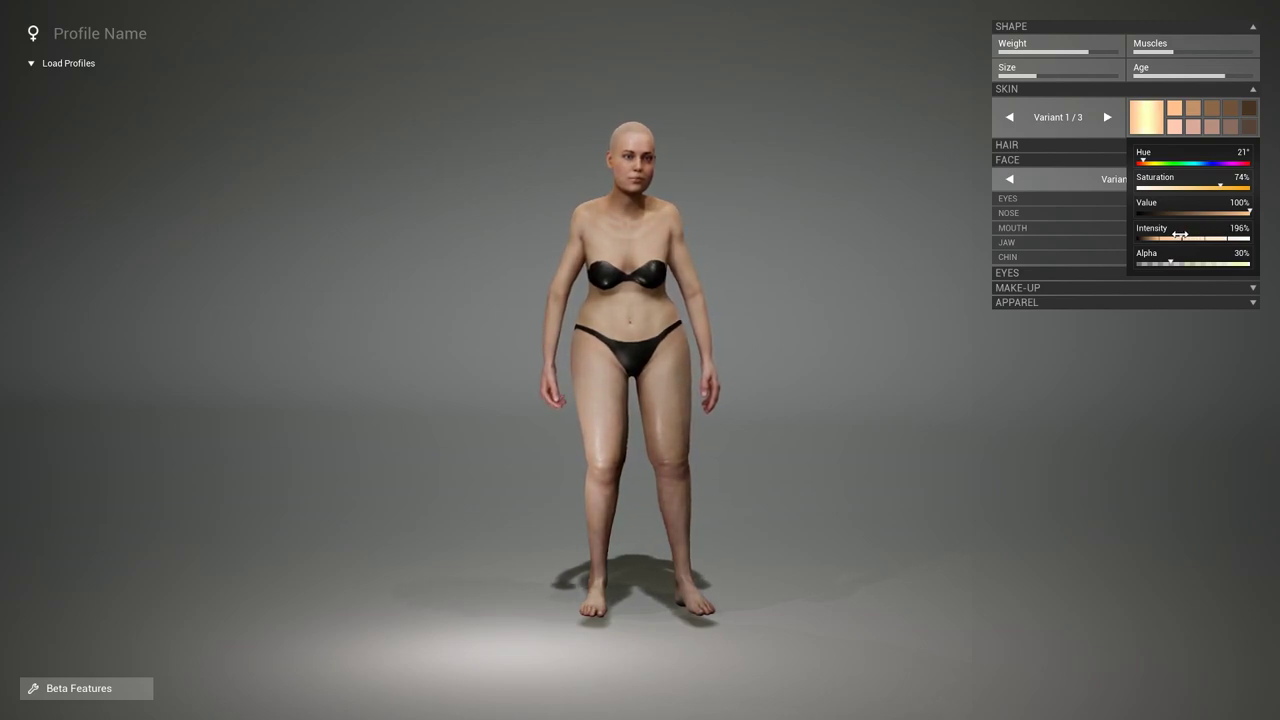
{"action": "left_click", "coordinate": [1064, 148]}
Step: Give her The Bob hairstyle with dark red tips at hue 360°
{"action": "left_click", "coordinate": [1045, 147]}
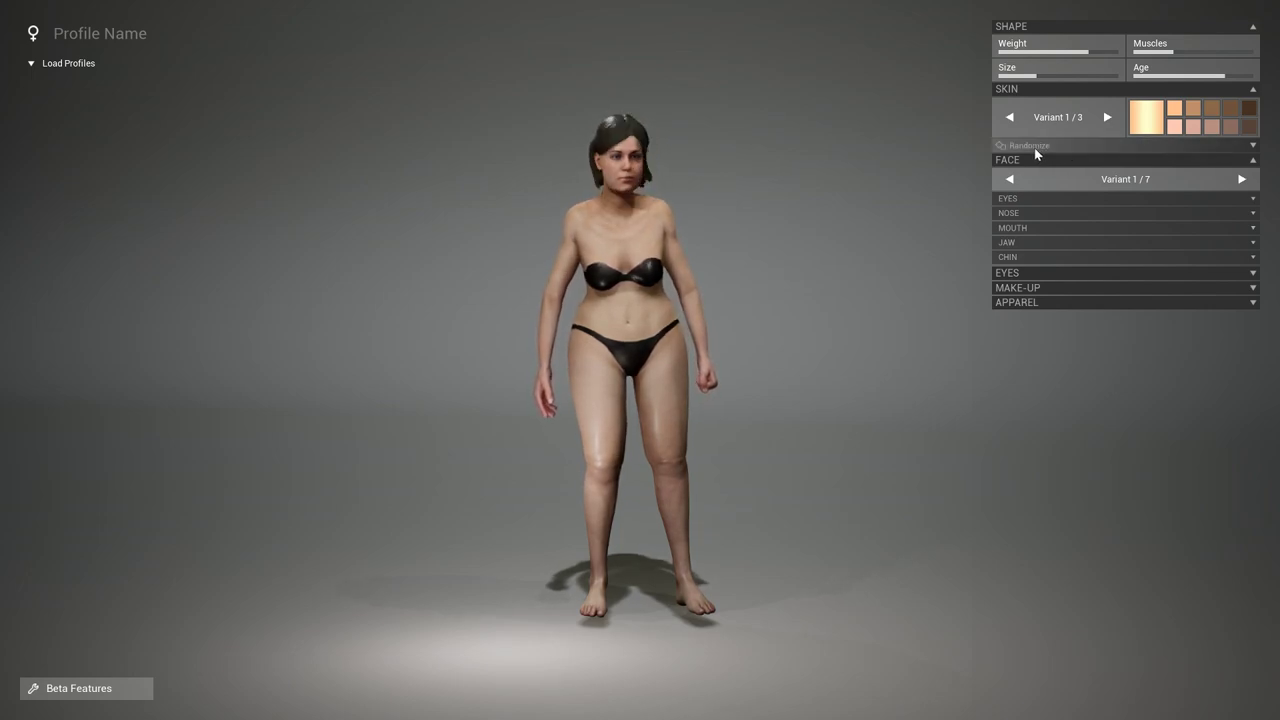
{"action": "left_click", "coordinate": [1240, 146]}
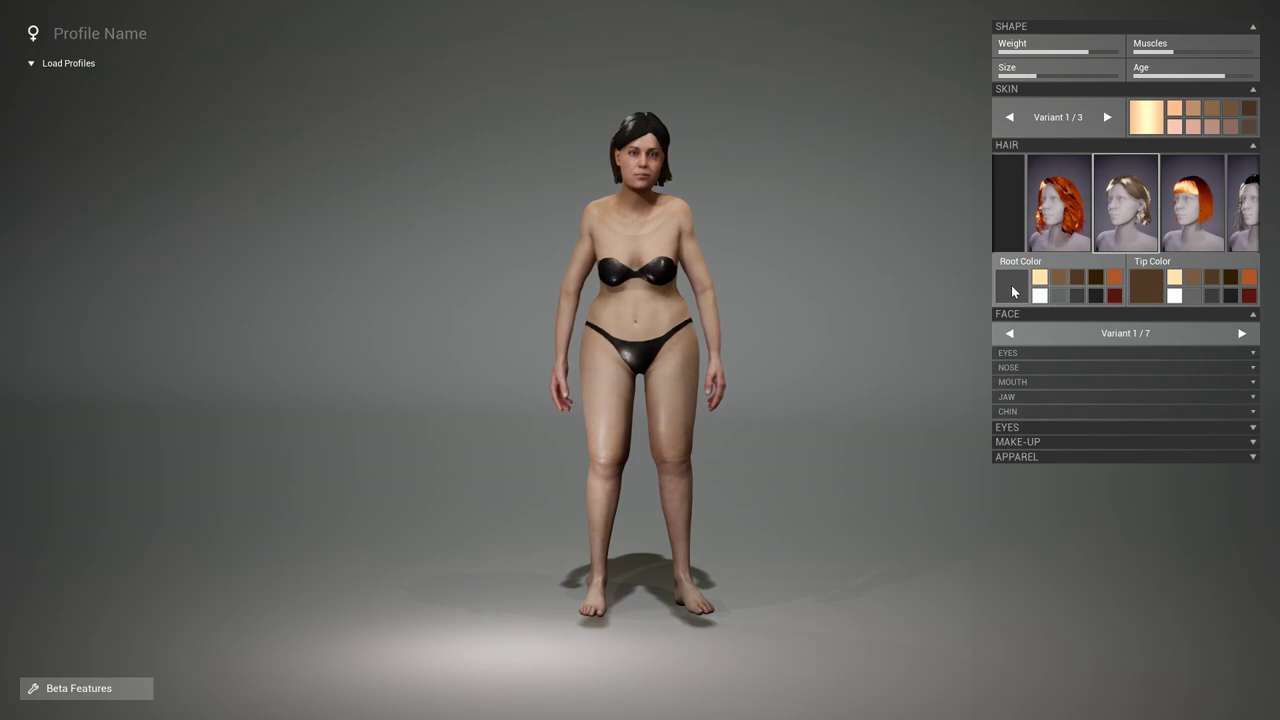
{"action": "left_click", "coordinate": [1200, 214]}
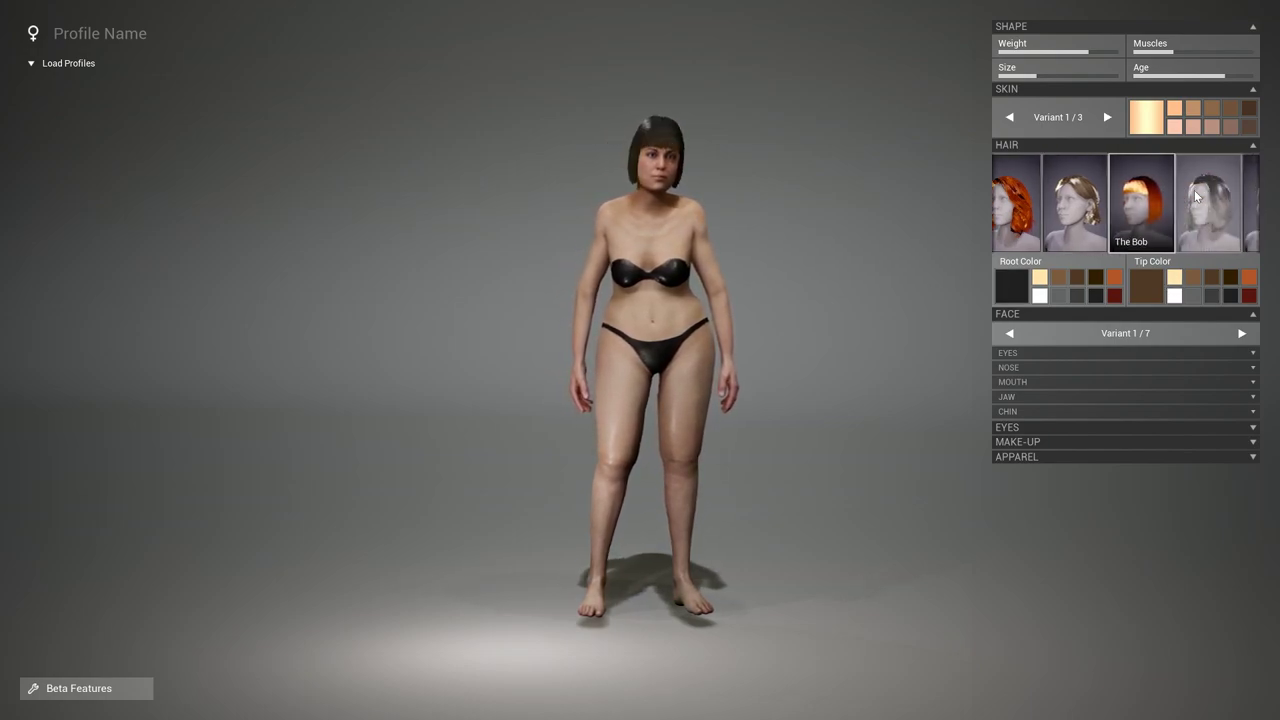
{"action": "left_click", "coordinate": [1148, 293]}
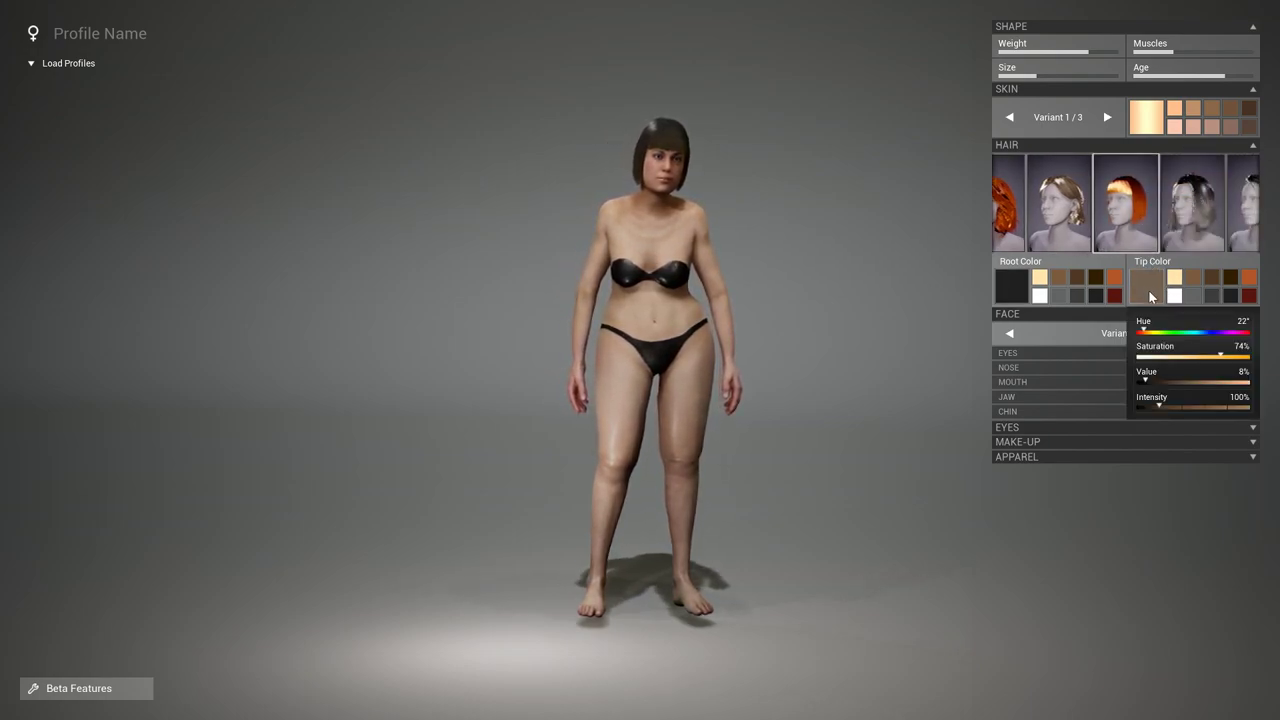
{"action": "left_click_drag", "start_coordinate": [1228, 334], "coordinate": [1250, 333]}
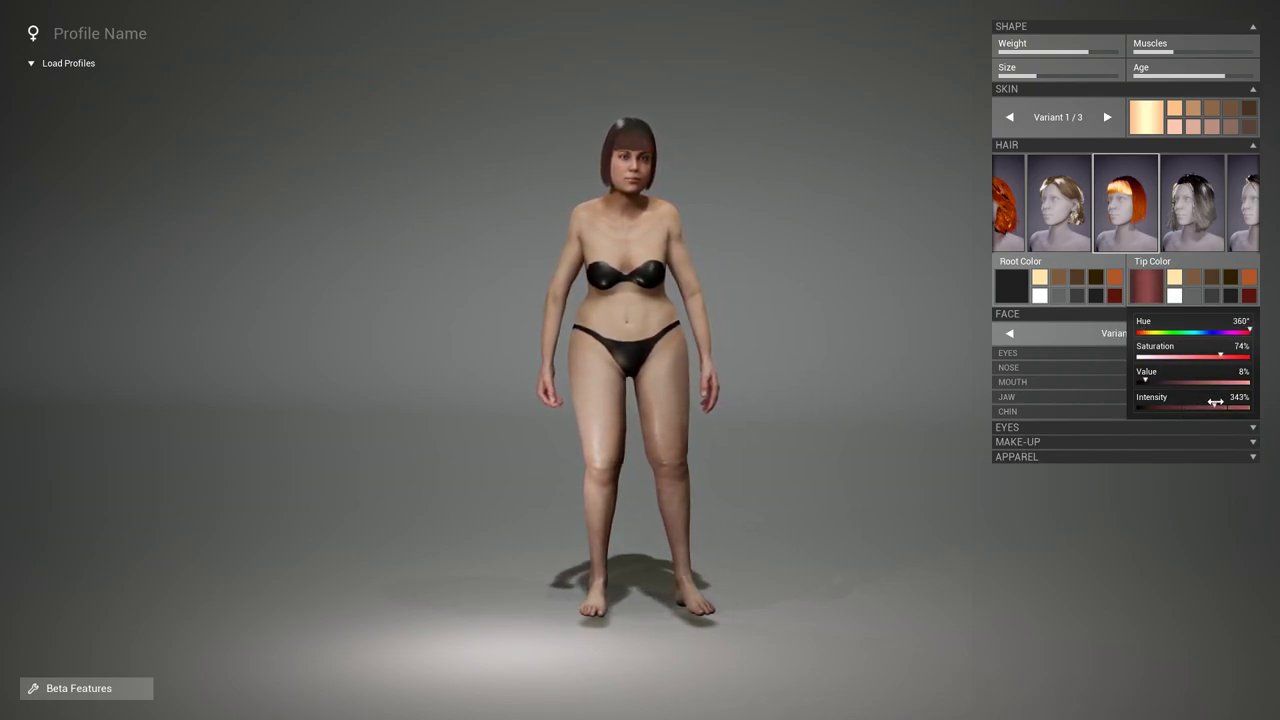
{"action": "mouse_move", "coordinate": [558, 237]}
{"action": "left_mouse_down"}
{"action": "mouse_move", "coordinate": [696, 237]}
{"action": "mouse_move", "coordinate": [577, 241]}
{"action": "left_mouse_up"}
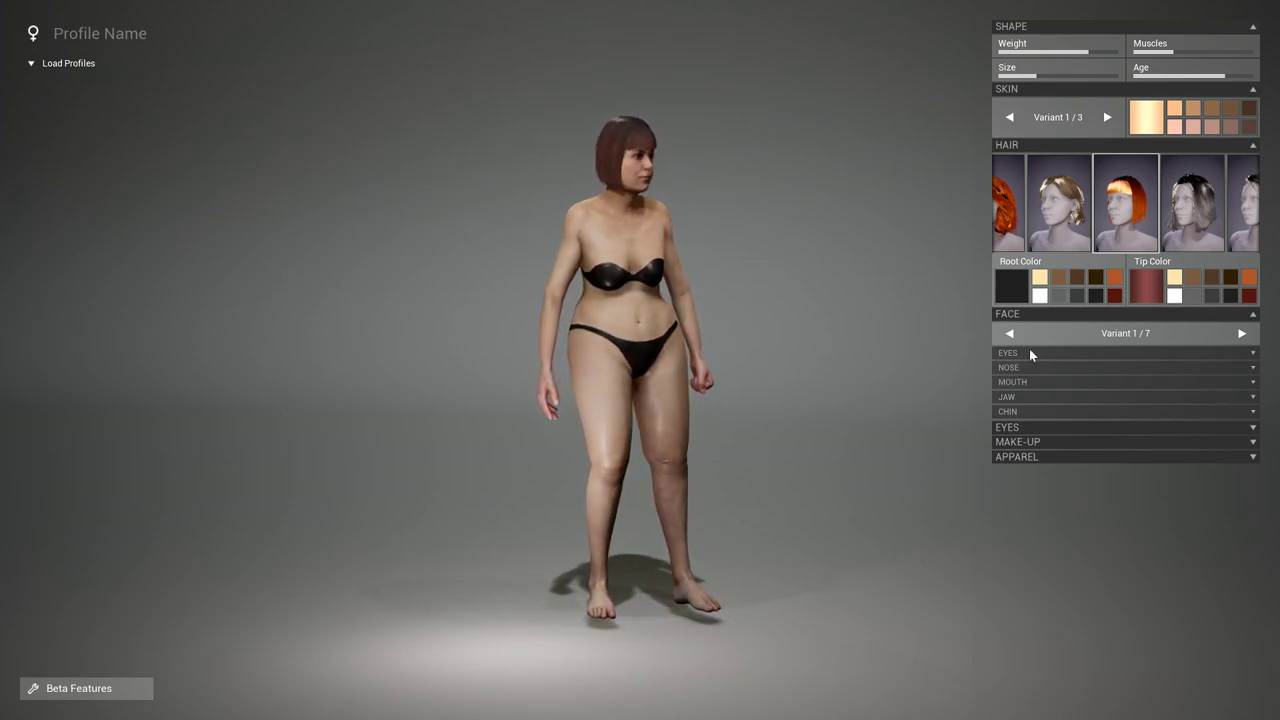
Step: Cycle the face variants back to the first, then randomize the face three times
{"action": "left_click", "coordinate": [1241, 333]}
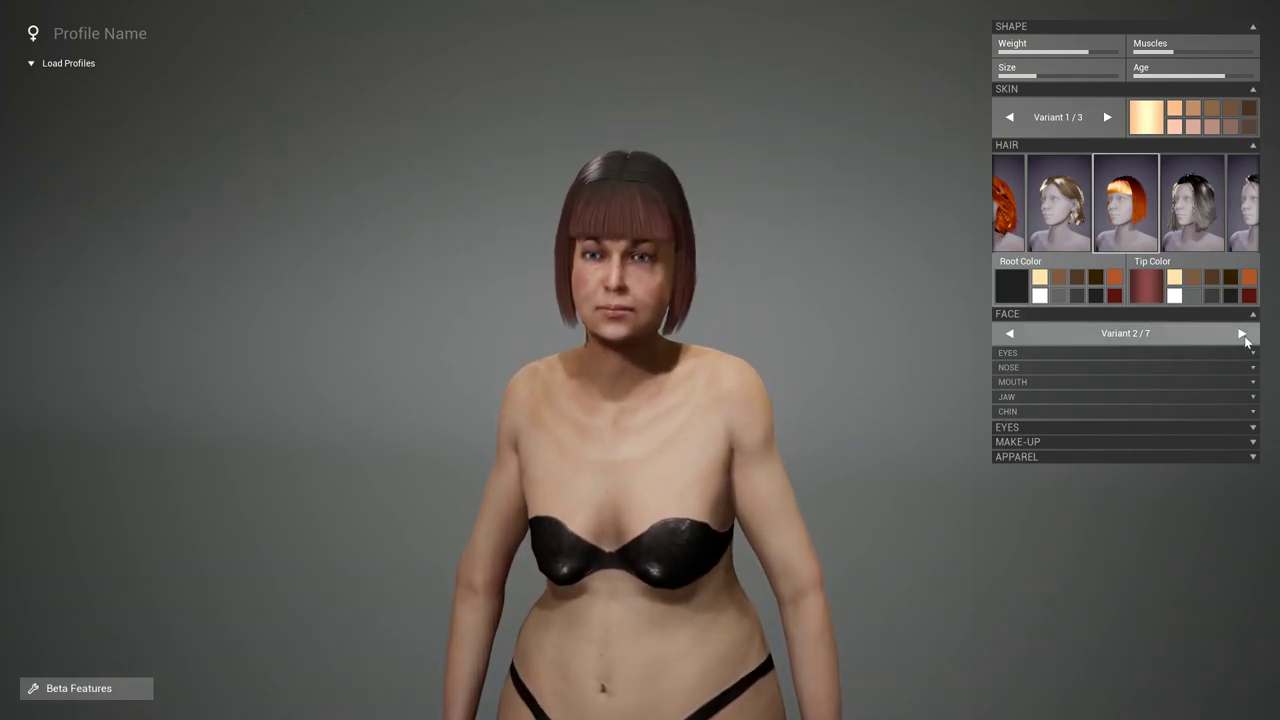
{"action": "left_click", "coordinate": [1241, 333]}
{"action": "left_click", "coordinate": [1241, 333]}
{"action": "left_click", "coordinate": [1241, 333]}
{"action": "left_click", "coordinate": [1241, 333]}
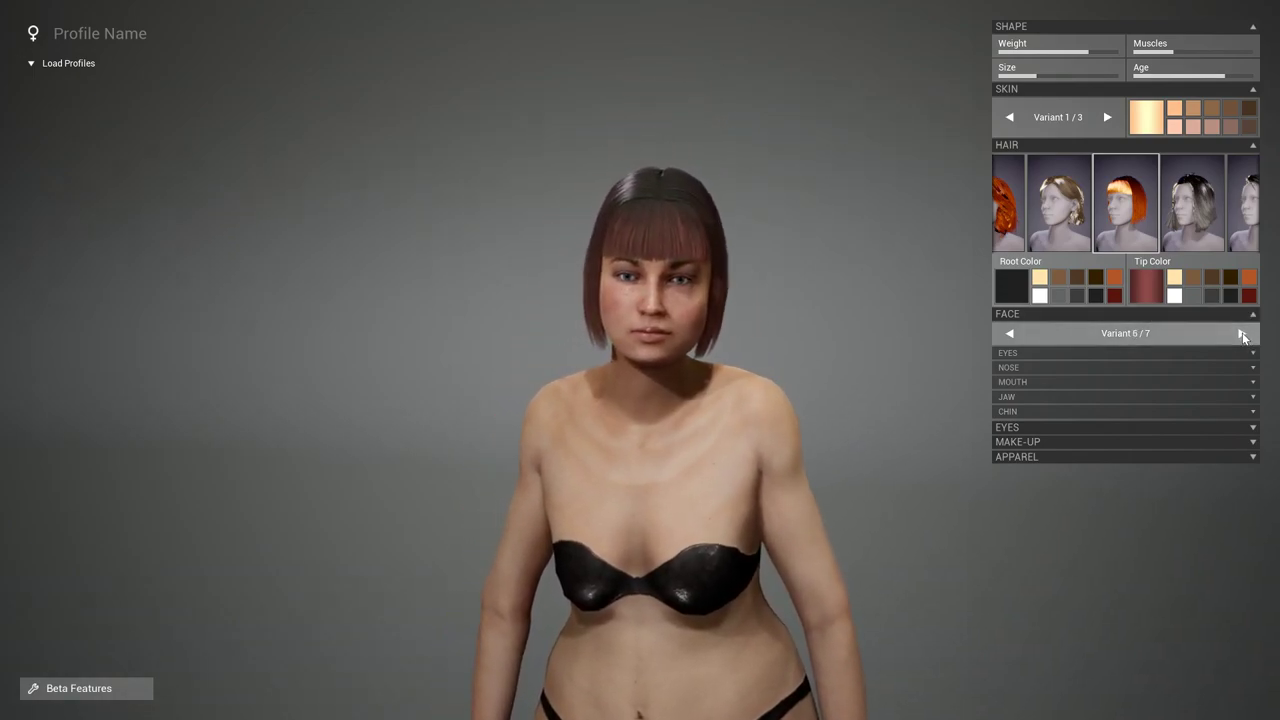
{"action": "left_click", "coordinate": [1241, 333]}
{"action": "left_click", "coordinate": [1241, 333]}
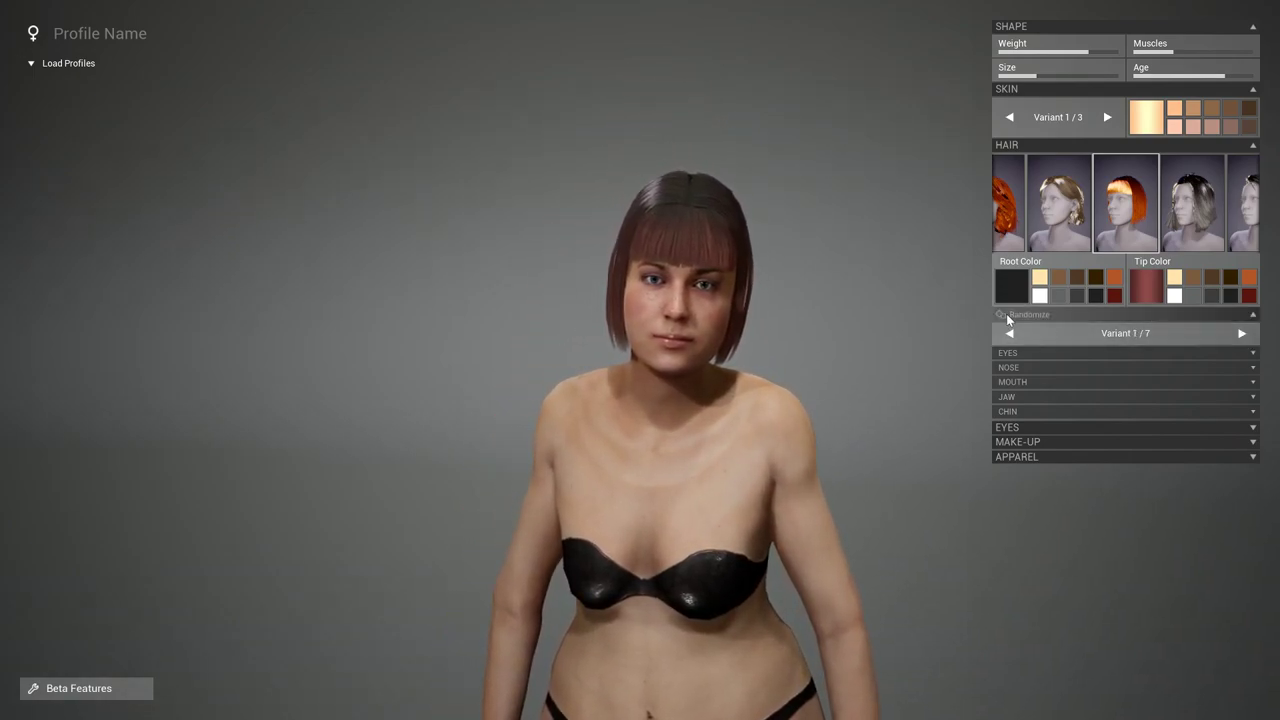
{"action": "left_click", "coordinate": [1000, 314]}
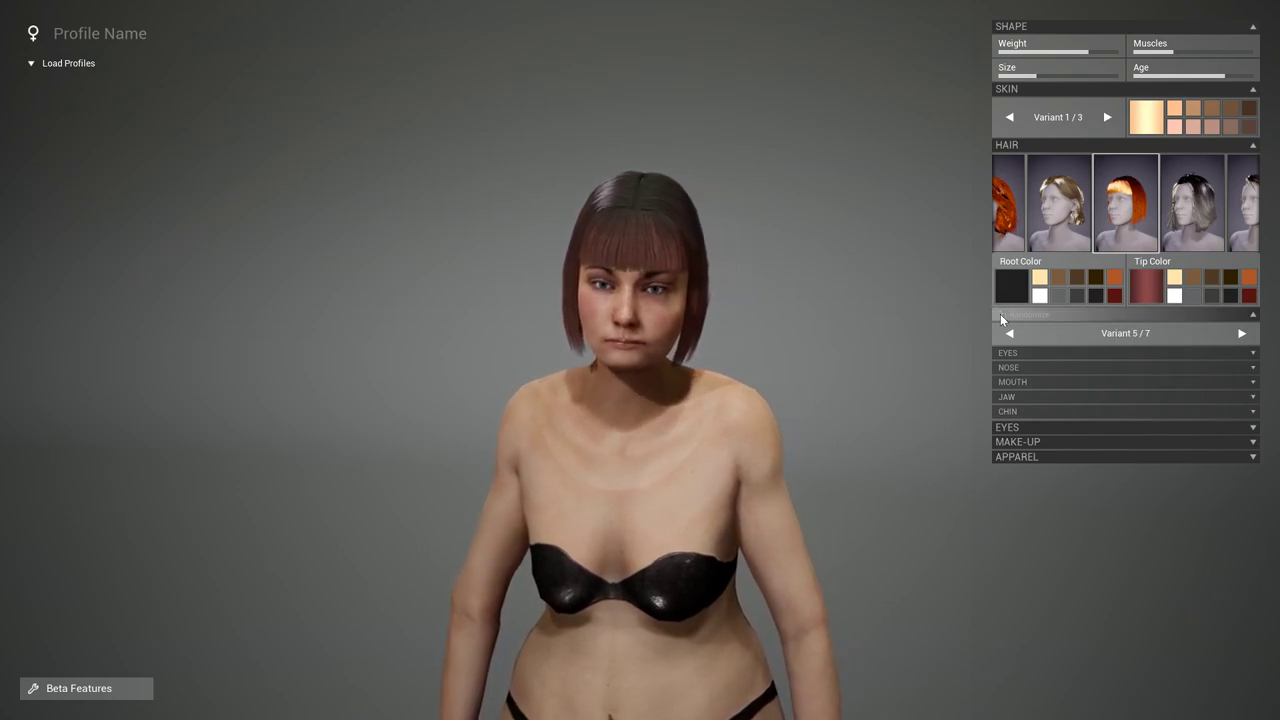
{"action": "left_click", "coordinate": [1000, 314]}
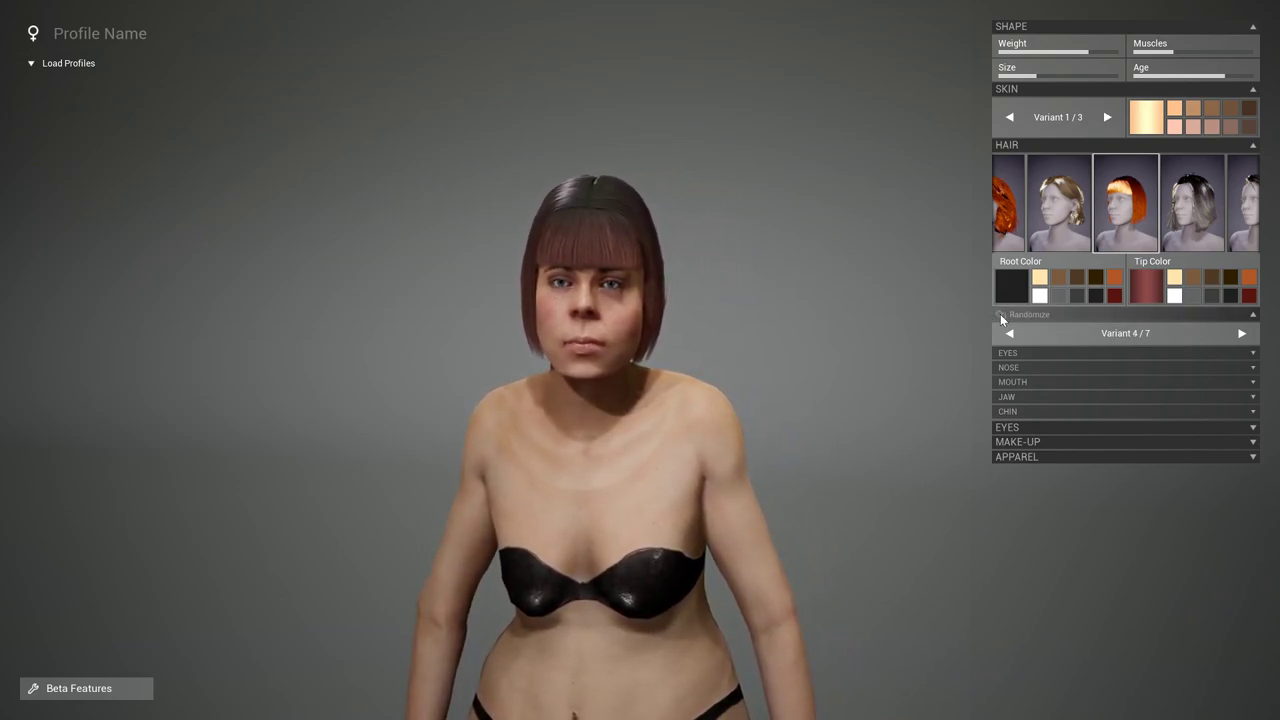
{"action": "left_click", "coordinate": [1000, 314]}
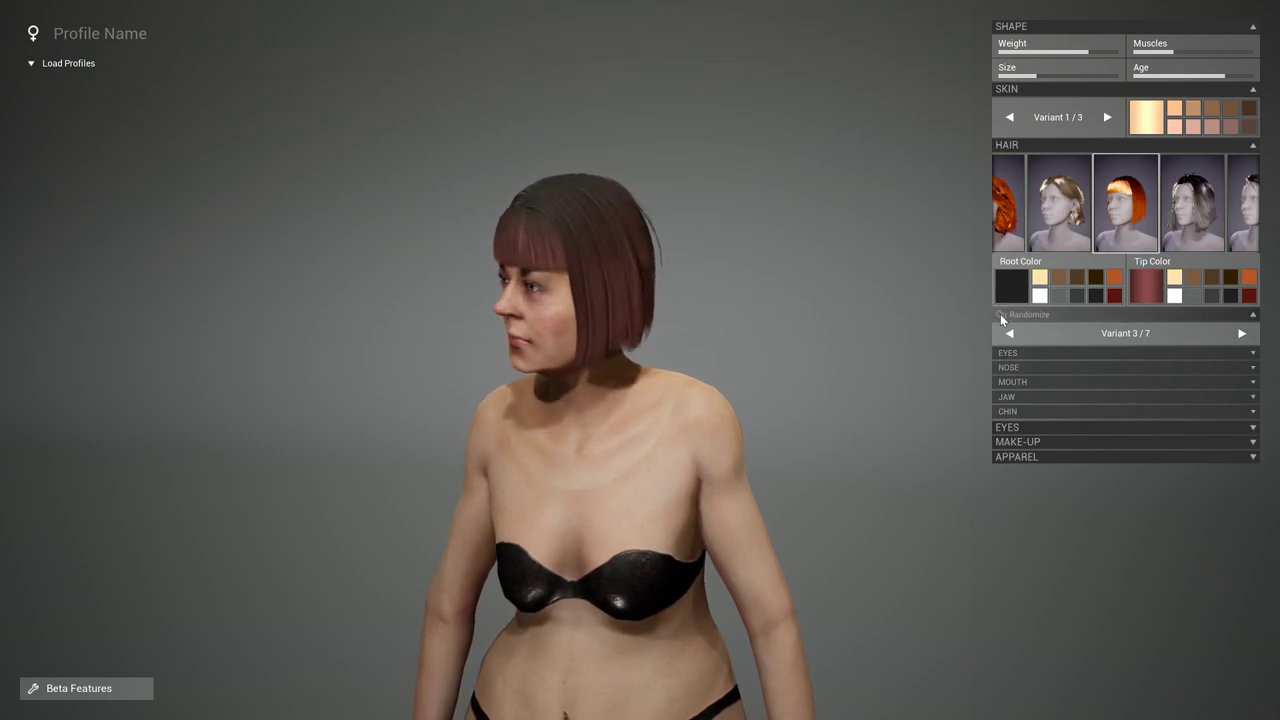
Step: Reshape the nose, mouth and jaw, then switch the character back to male
{"action": "left_click", "coordinate": [1240, 353]}
{"action": "left_click", "coordinate": [1250, 415]}
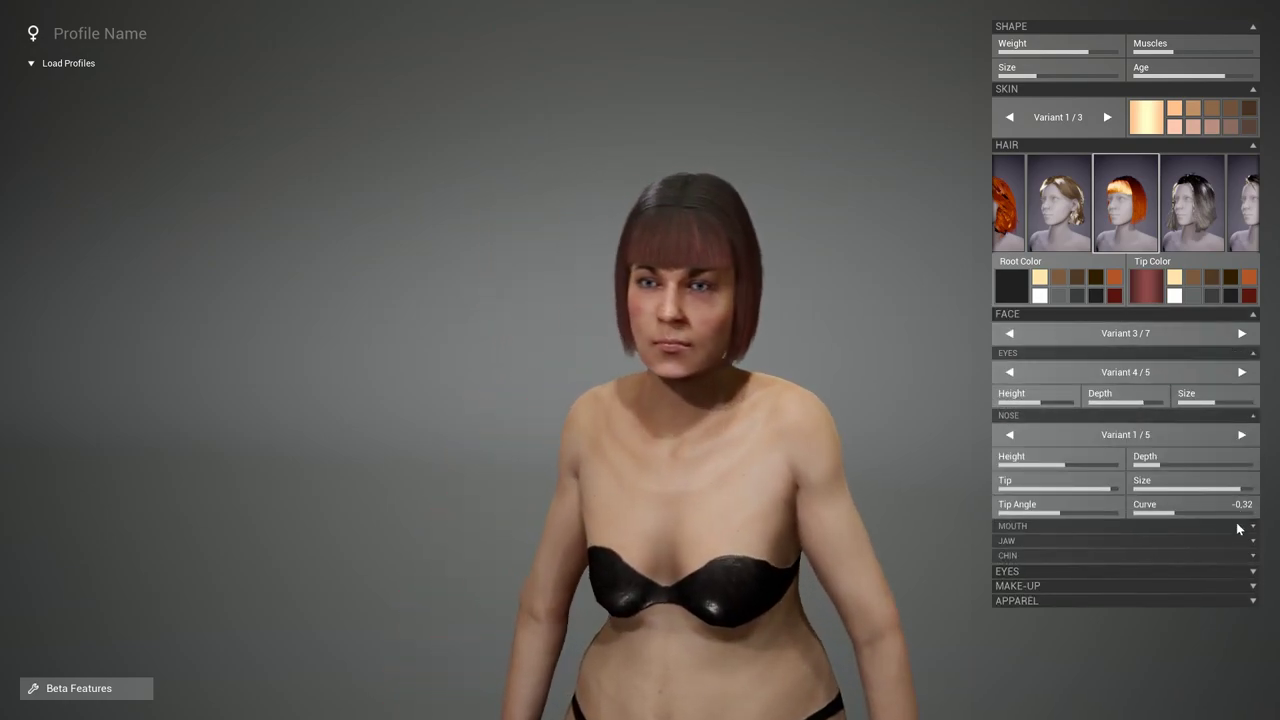
{"action": "left_click", "coordinate": [1248, 527]}
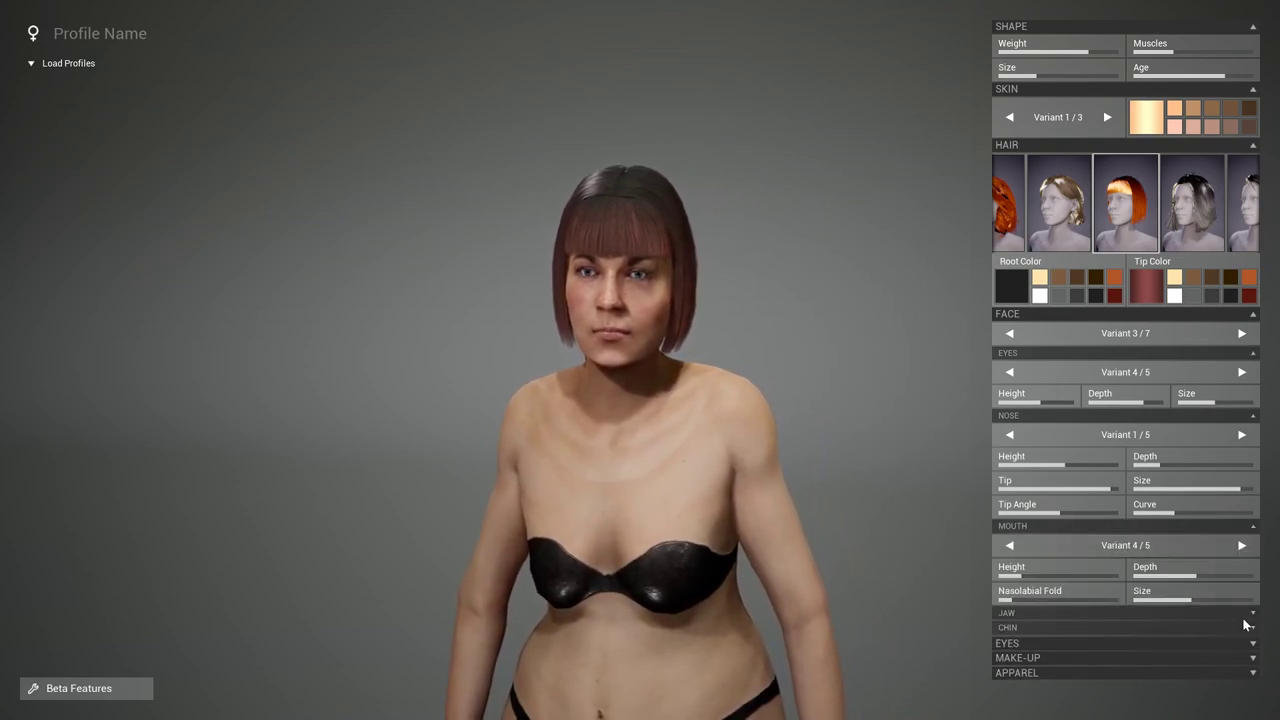
{"action": "left_click", "coordinate": [1248, 613]}
{"action": "left_click_drag", "start_coordinate": [1063, 464], "coordinate": [1087, 484]}
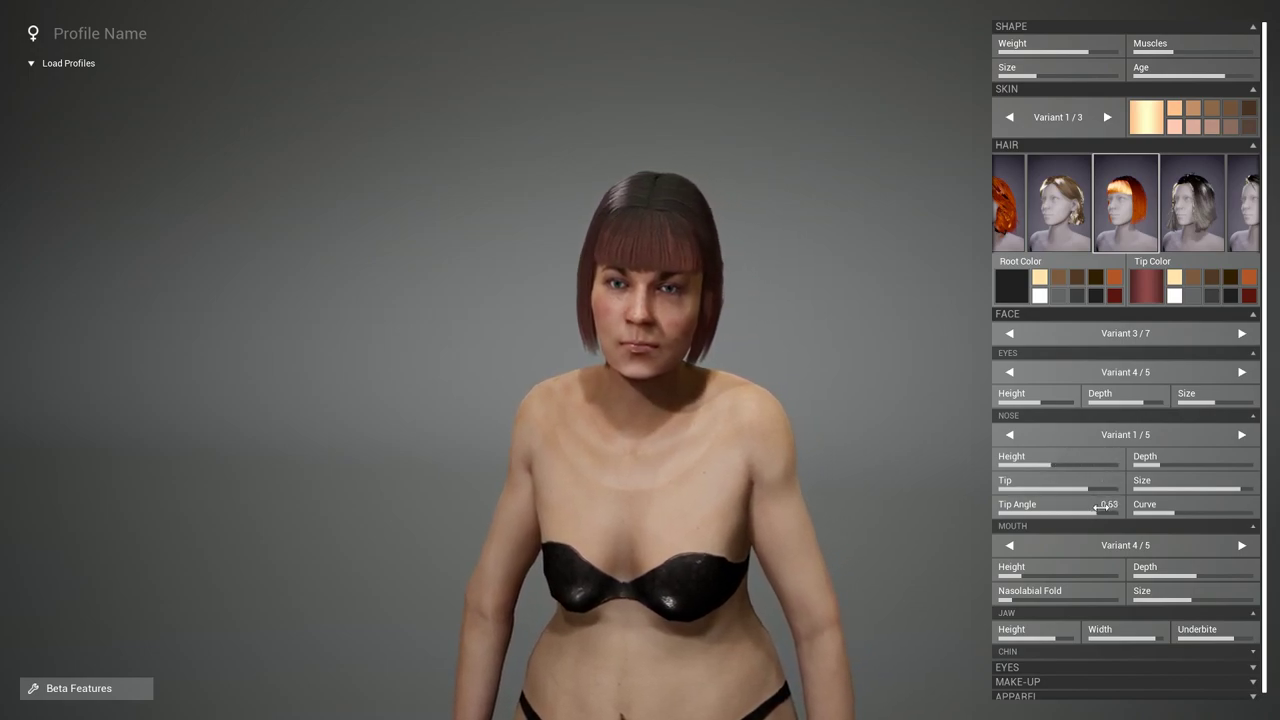
{"action": "left_click", "coordinate": [1020, 545]}
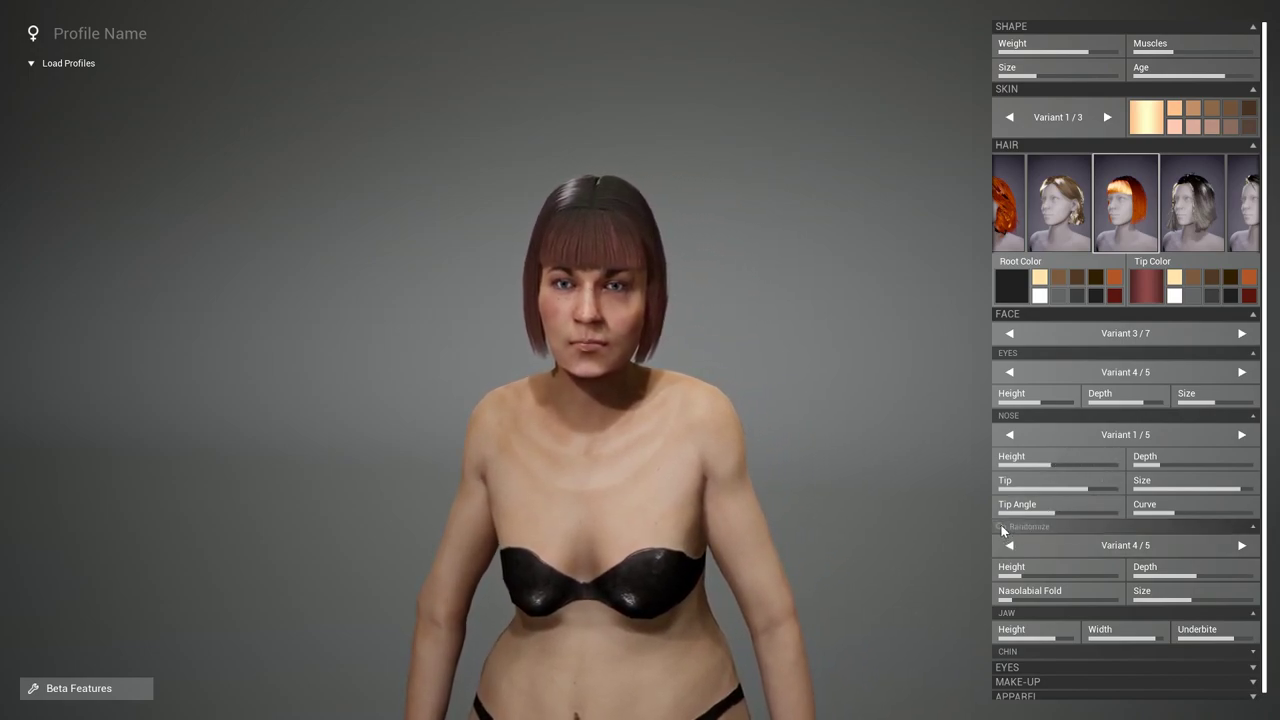
{"action": "left_click", "coordinate": [1001, 613]}
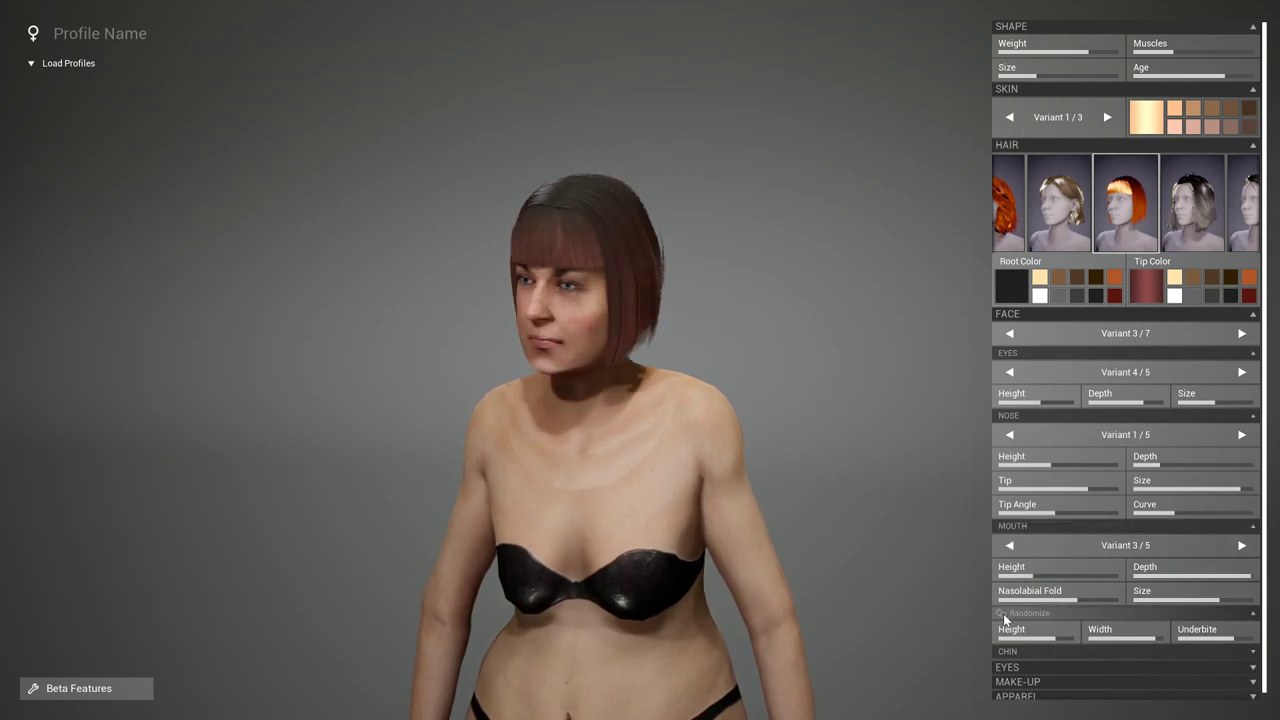
{"action": "left_click", "coordinate": [1241, 333]}
{"action": "left_click", "coordinate": [1241, 333]}
{"action": "left_click", "coordinate": [33, 33]}
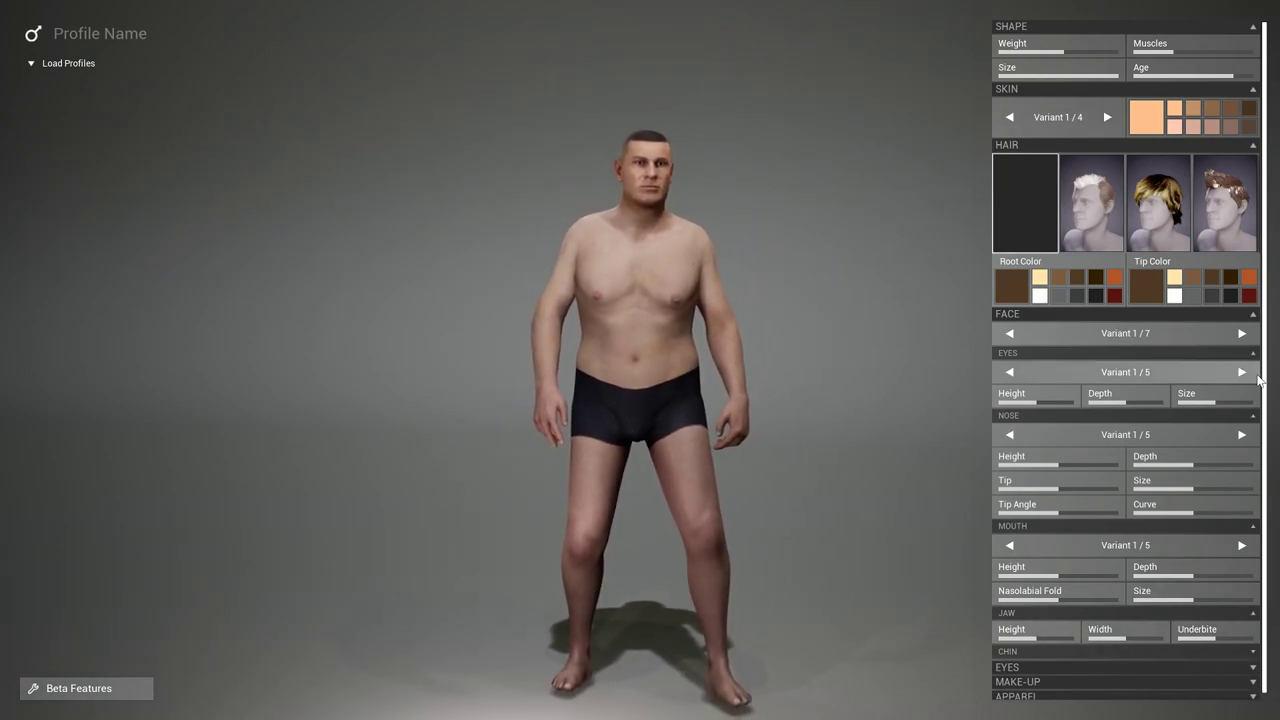
Step: Collapse Face and randomize the apparel five times into a beanie and checked-jacket outfit
{"action": "scroll", "coordinate": [1265, 400], "scroll_direction": "down", "scroll_amount": 1}
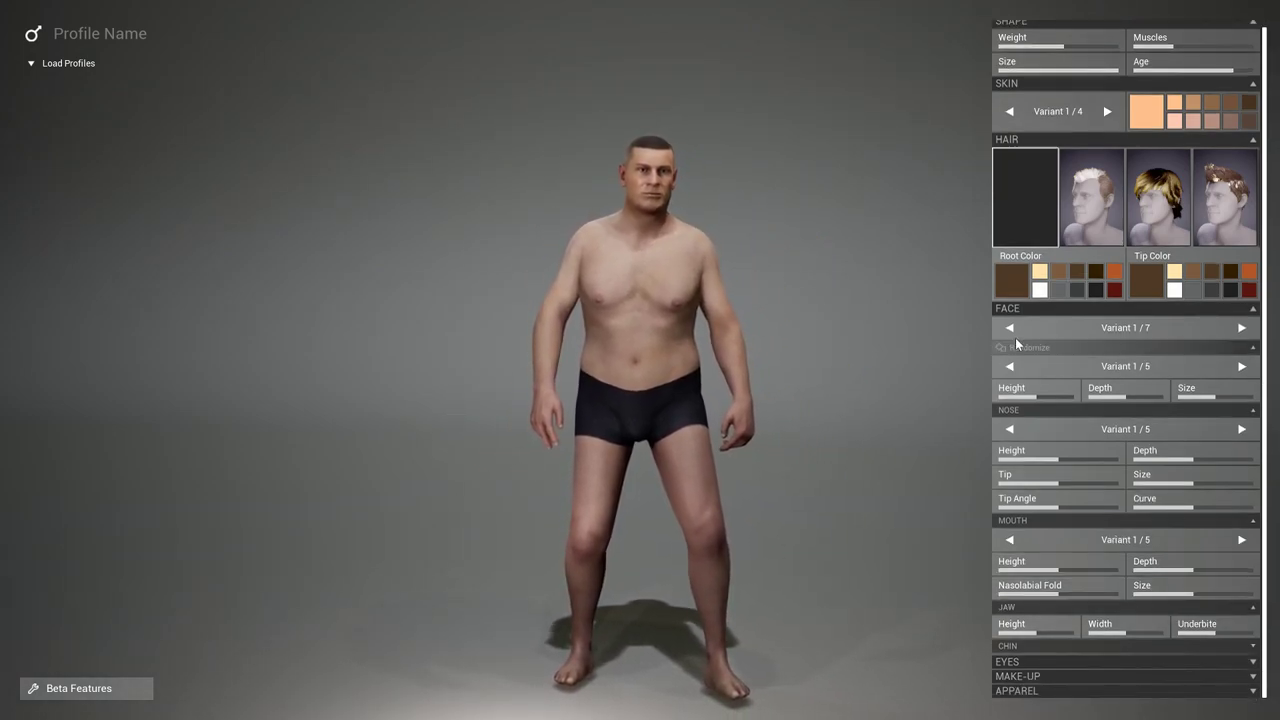
{"action": "left_click", "coordinate": [1252, 310]}
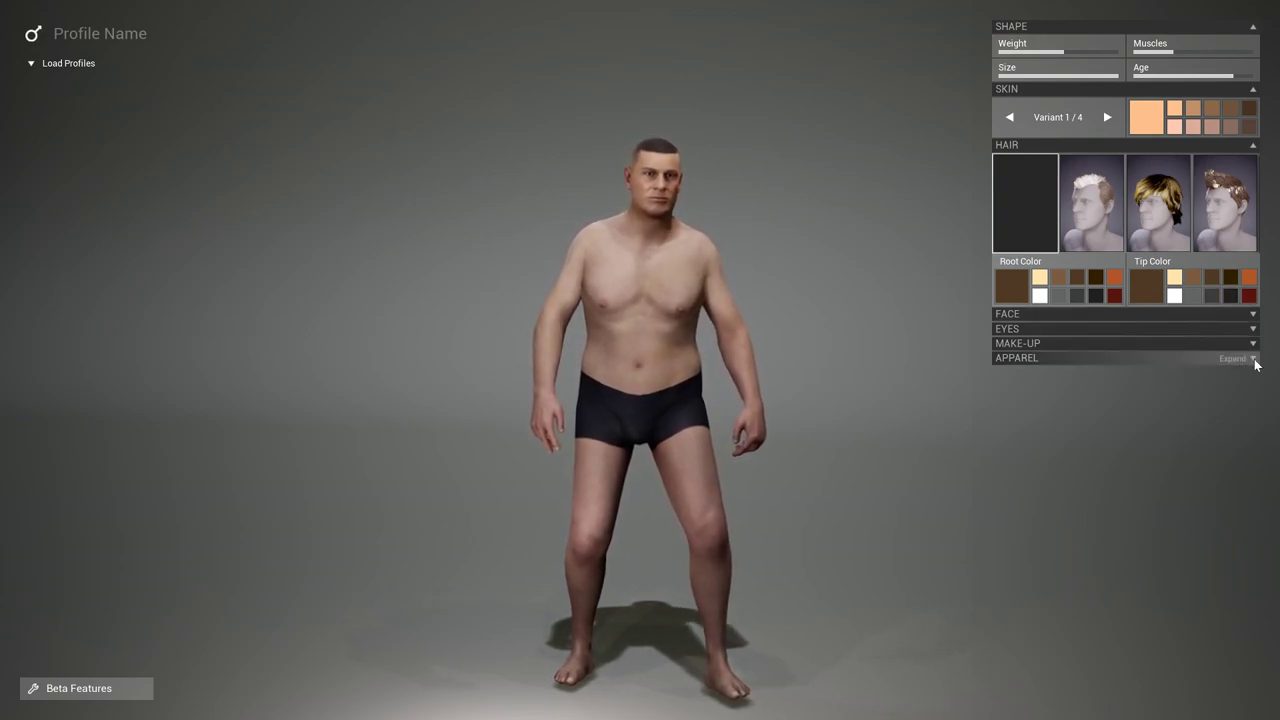
{"action": "left_click", "coordinate": [1253, 359]}
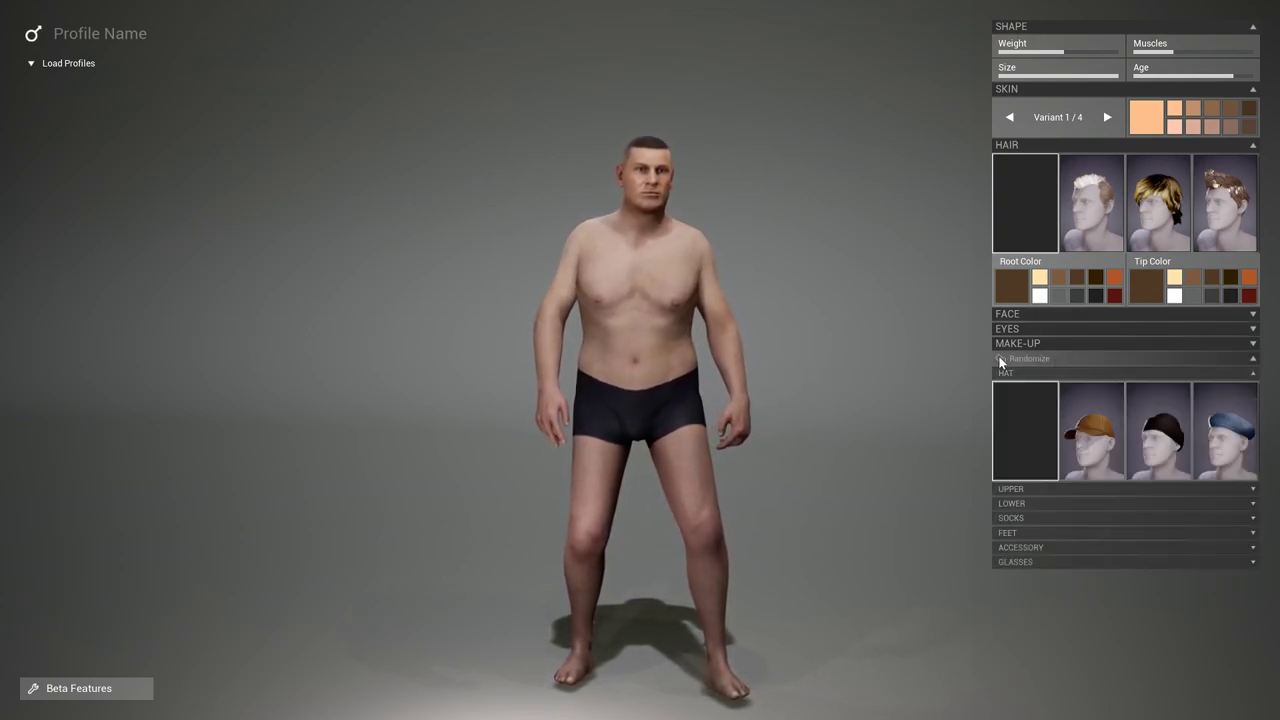
{"action": "left_click", "coordinate": [1001, 358]}
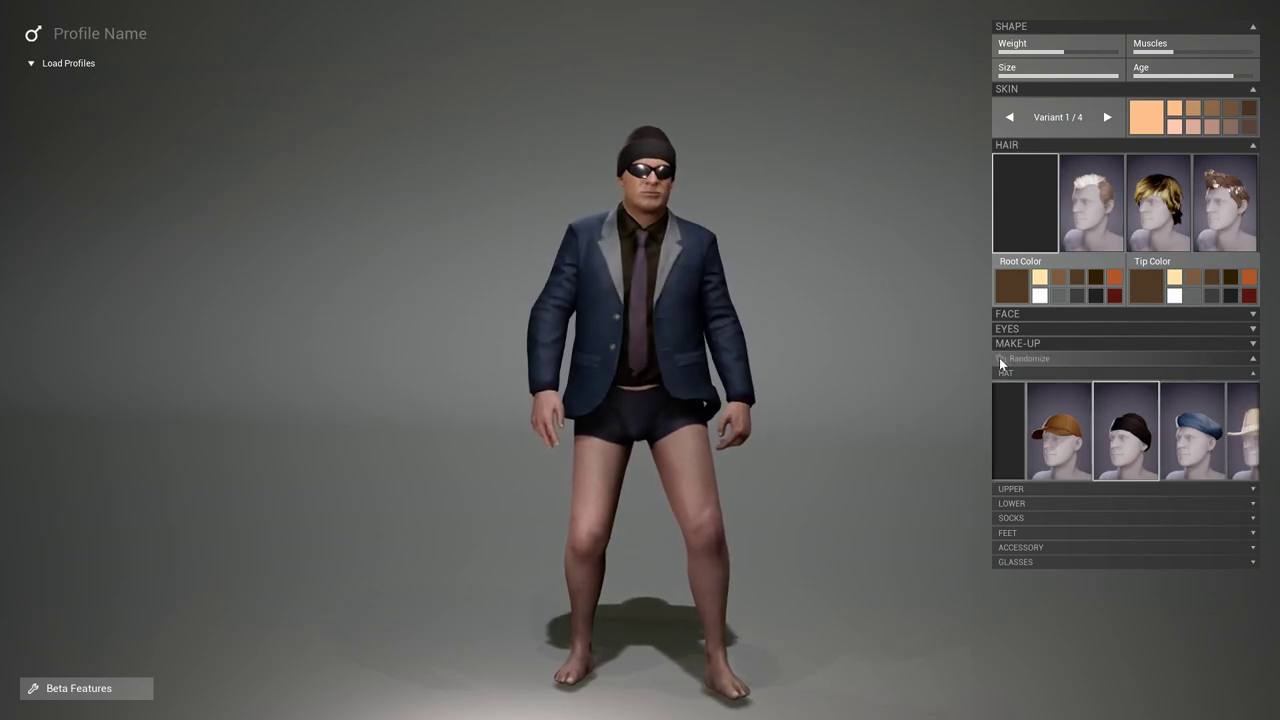
{"action": "left_click", "coordinate": [999, 357]}
{"action": "left_click", "coordinate": [999, 357]}
{"action": "left_click", "coordinate": [999, 357]}
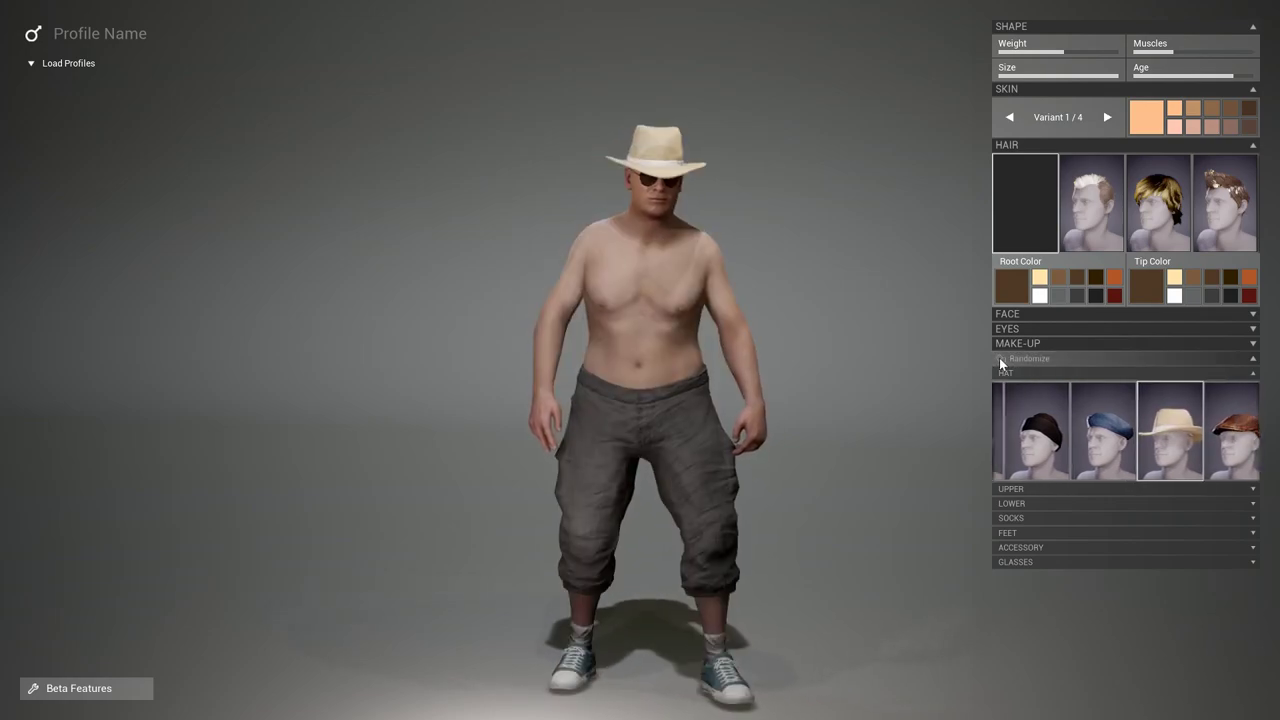
{"action": "left_click", "coordinate": [999, 357]}
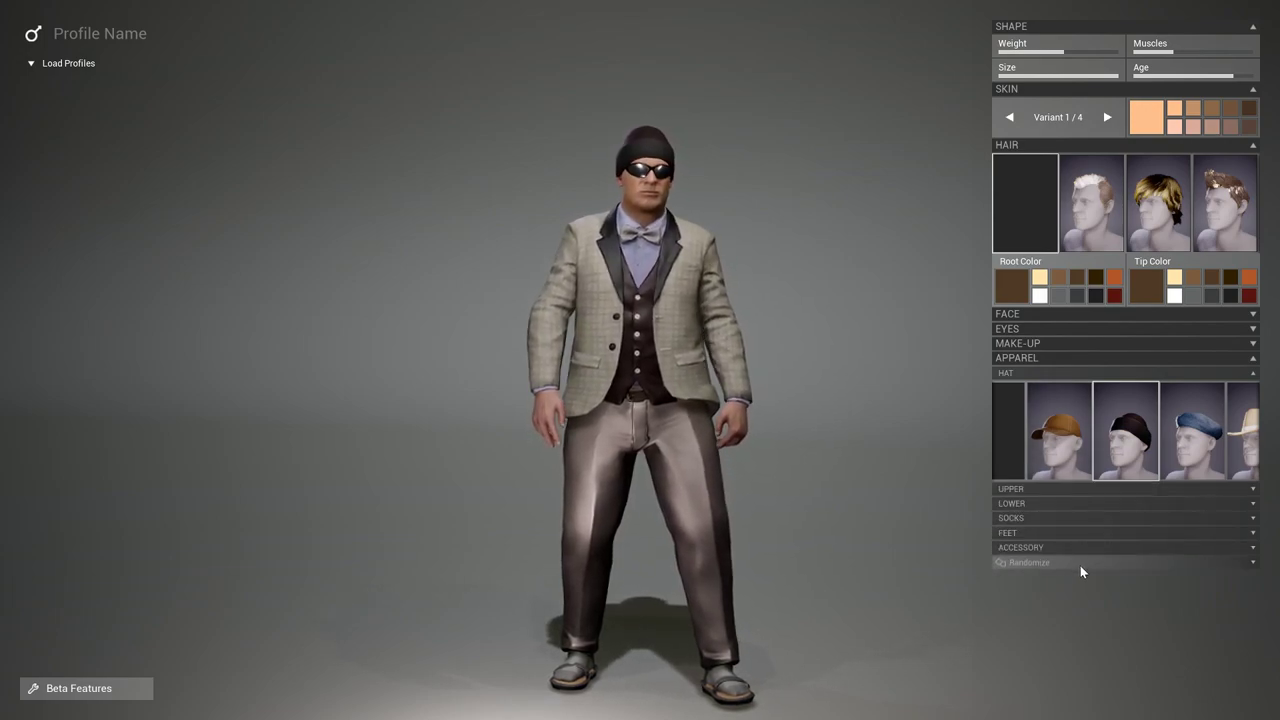
Step: Expand the accessory, footwear, trousers and upper-body apparel rows
{"action": "left_click", "coordinate": [1248, 550]}
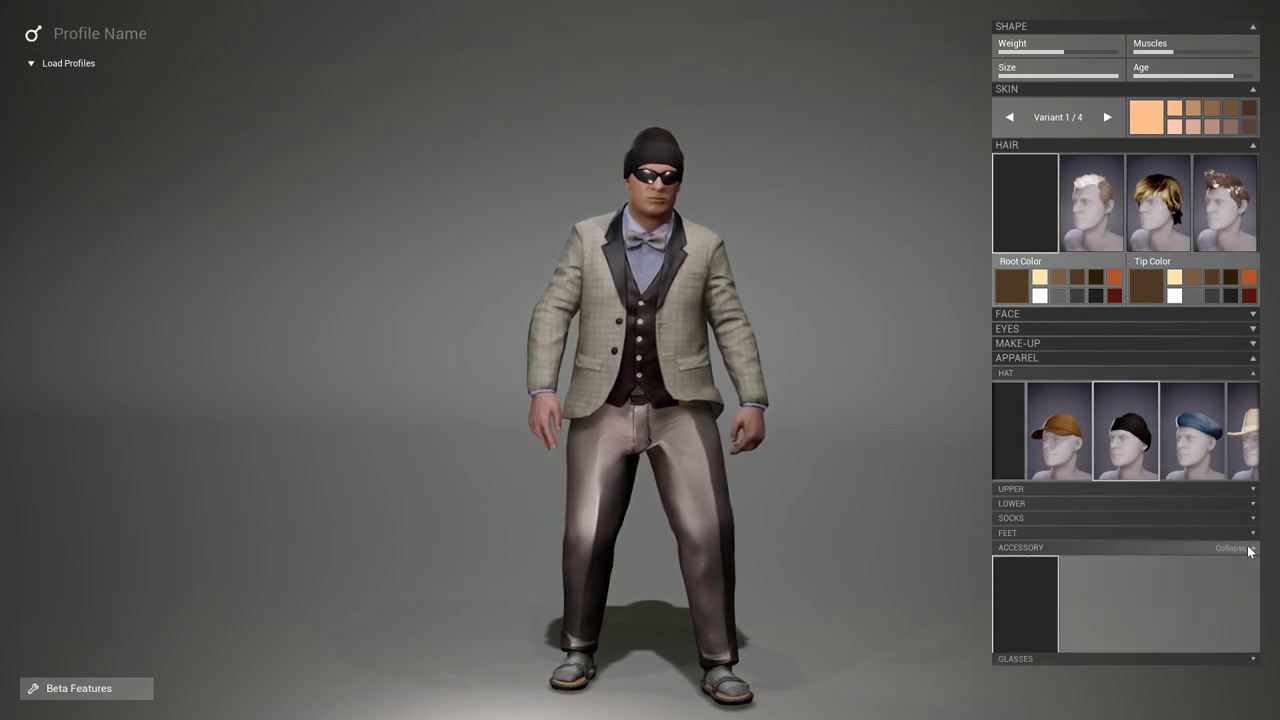
{"action": "left_click", "coordinate": [1250, 532]}
{"action": "left_click", "coordinate": [1254, 514]}
{"action": "left_click", "coordinate": [1254, 514]}
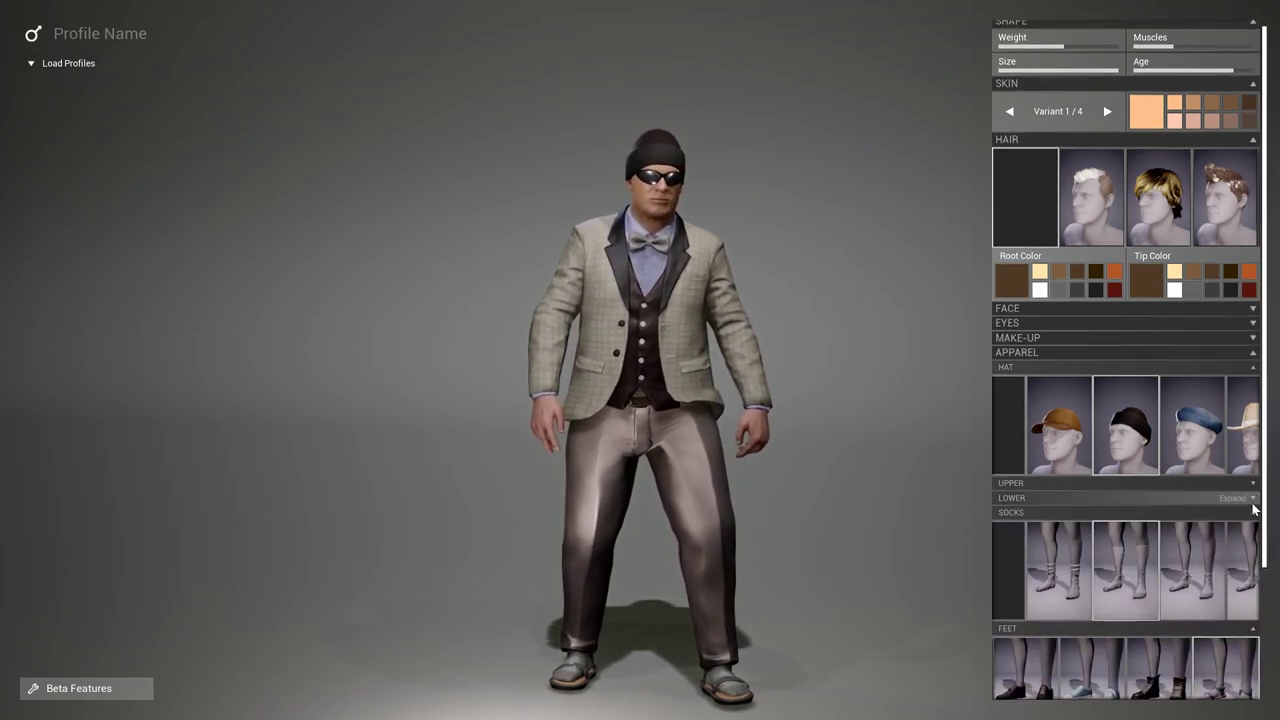
{"action": "left_click", "coordinate": [1250, 497]}
{"action": "left_click", "coordinate": [1245, 483]}
Step: After trying hoody colours, dress him in a red longsleeve casual top and dark jeans
{"action": "mouse_move", "coordinate": [1135, 550]}
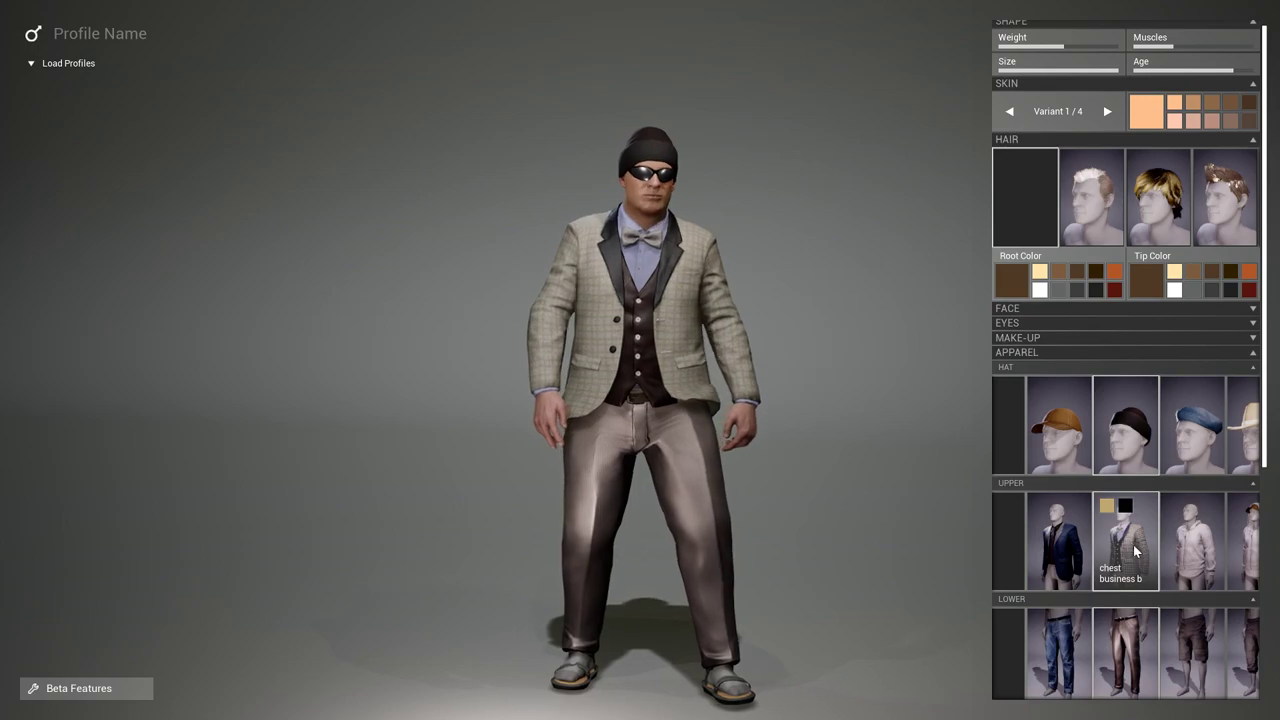
{"action": "scroll", "coordinate": [1127, 545], "scroll_direction": "down", "scroll_amount": 2}
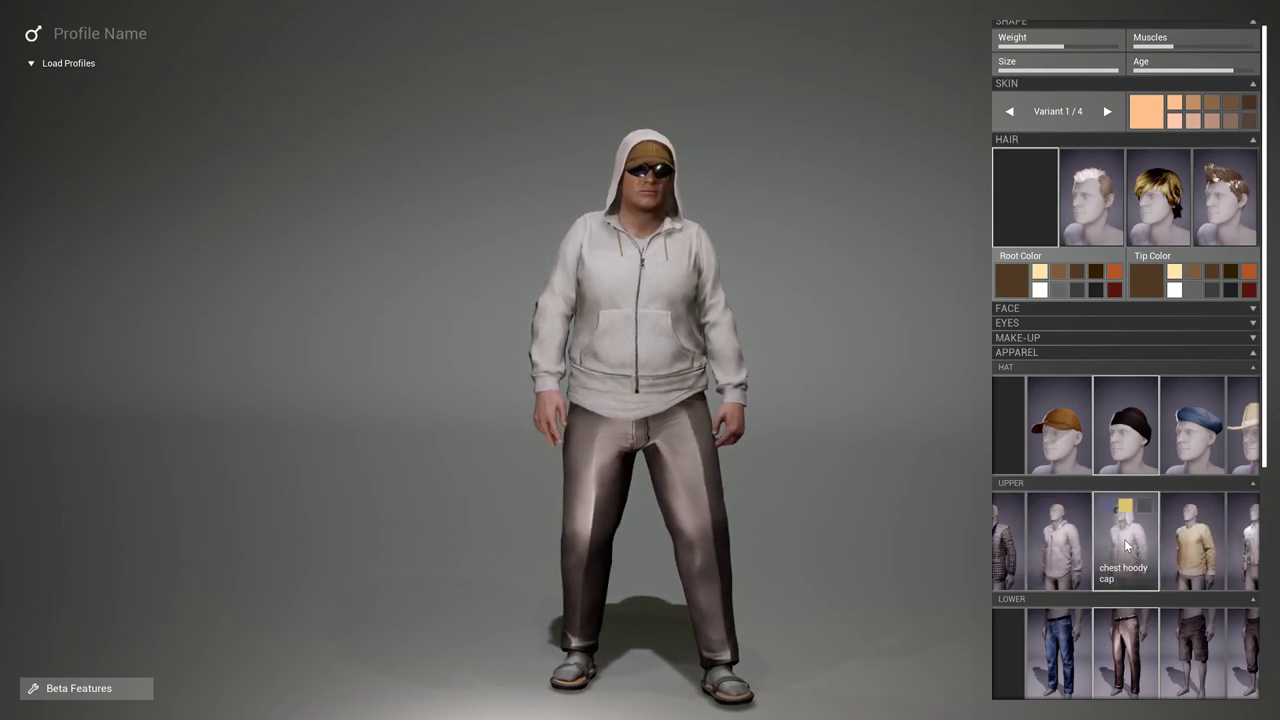
{"action": "left_click", "coordinate": [1126, 509]}
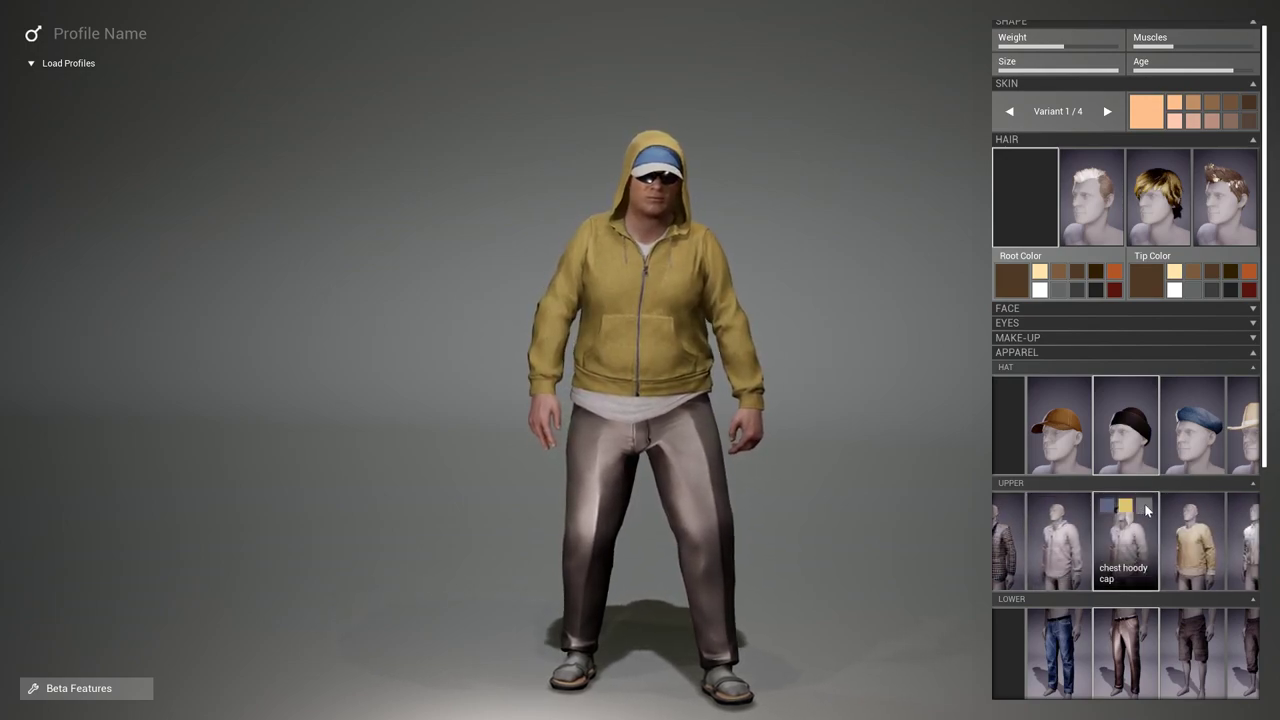
{"action": "left_click", "coordinate": [1145, 508]}
{"action": "left_click", "coordinate": [1105, 507]}
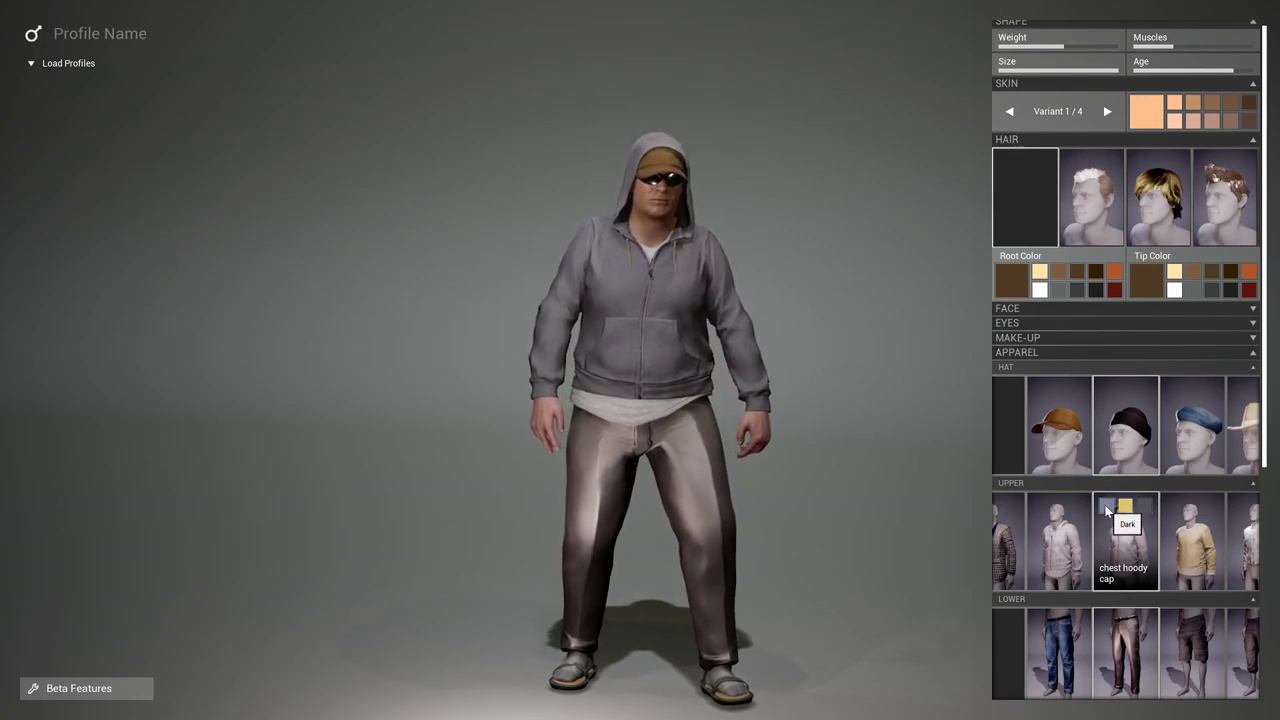
{"action": "left_click", "coordinate": [1175, 512]}
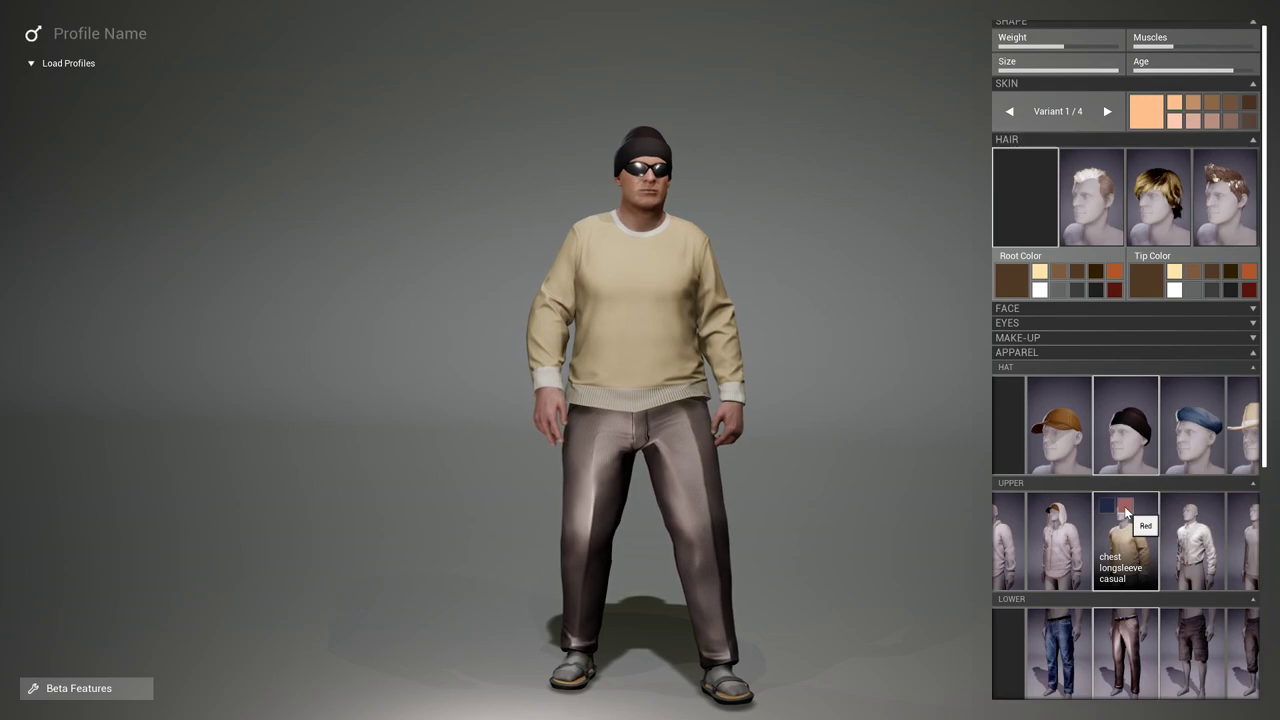
{"action": "left_click", "coordinate": [1122, 505]}
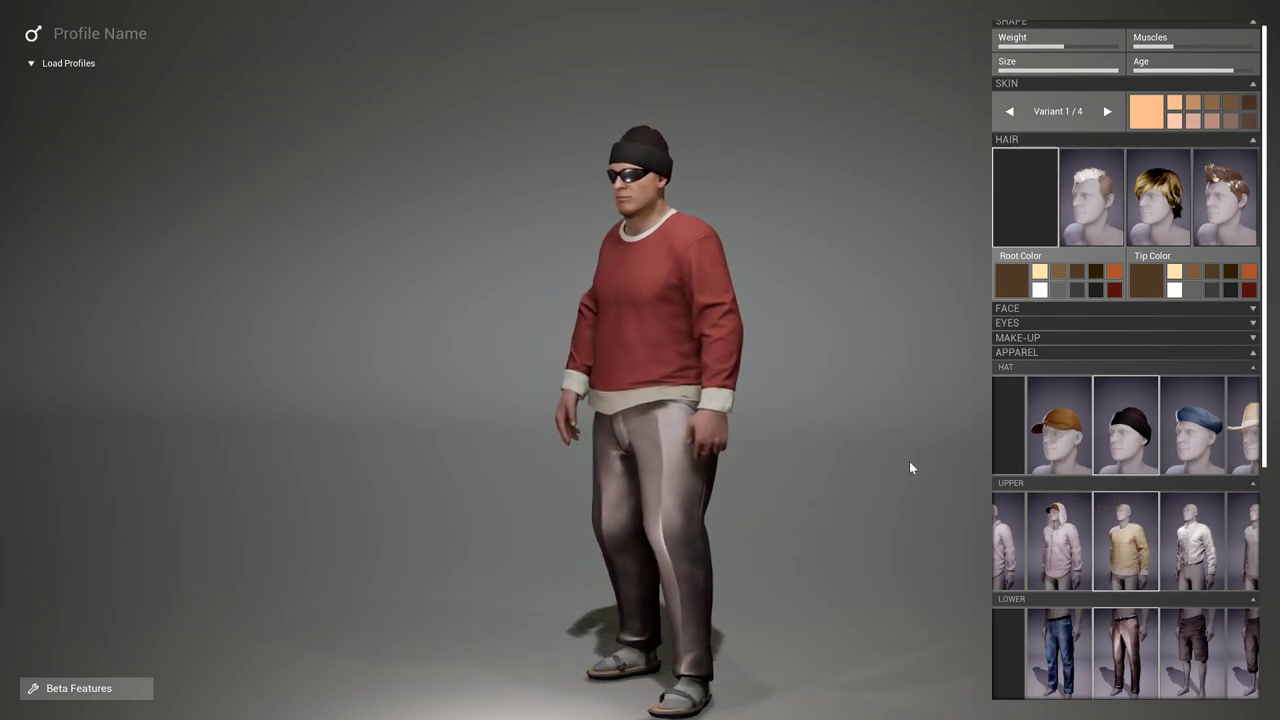
{"action": "left_click", "coordinate": [1060, 650]}
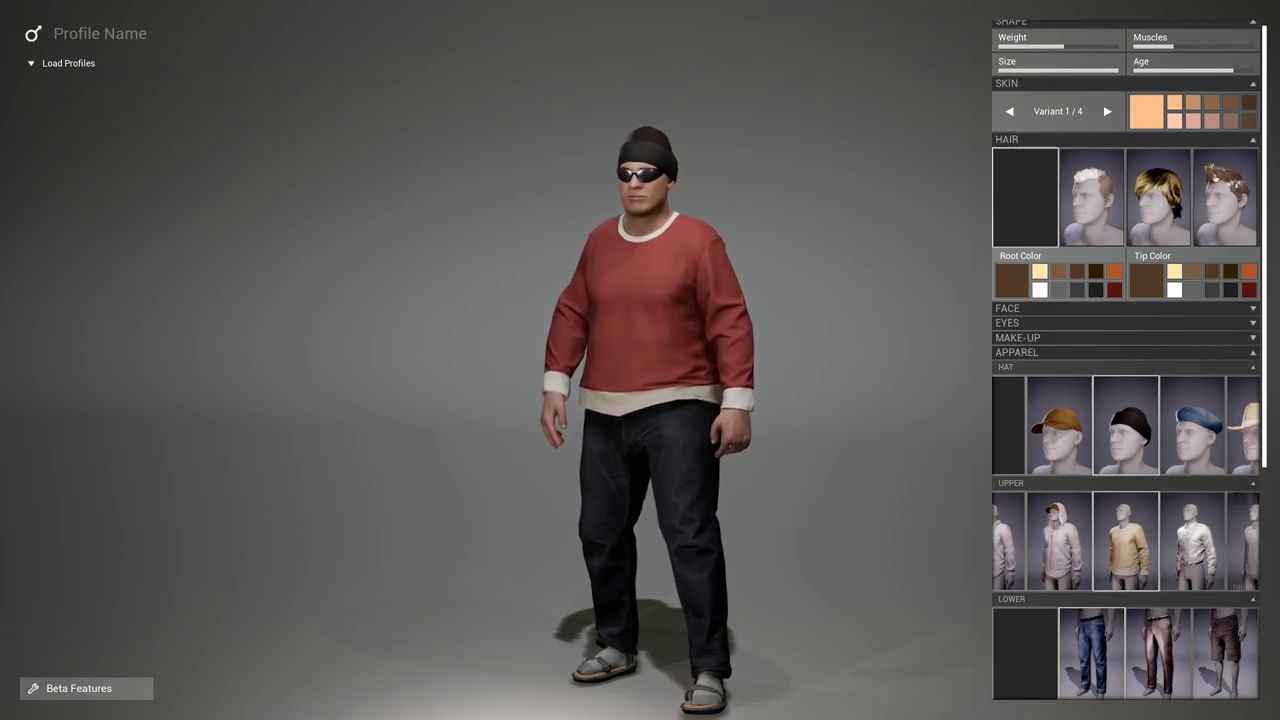
Step: Swap the sandals for sneakers and collapse the hat options
{"action": "scroll", "coordinate": [1266, 468], "scroll_direction": "down", "scroll_amount": 5}
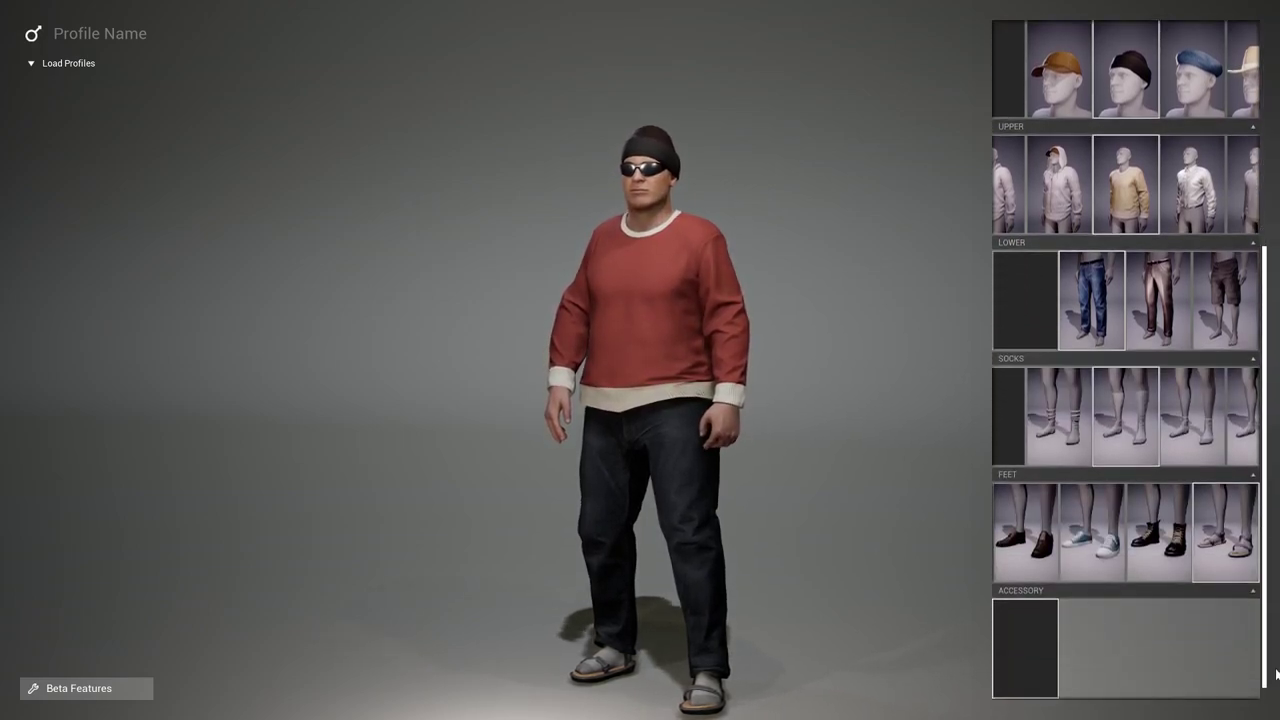
{"action": "left_click", "coordinate": [1127, 545]}
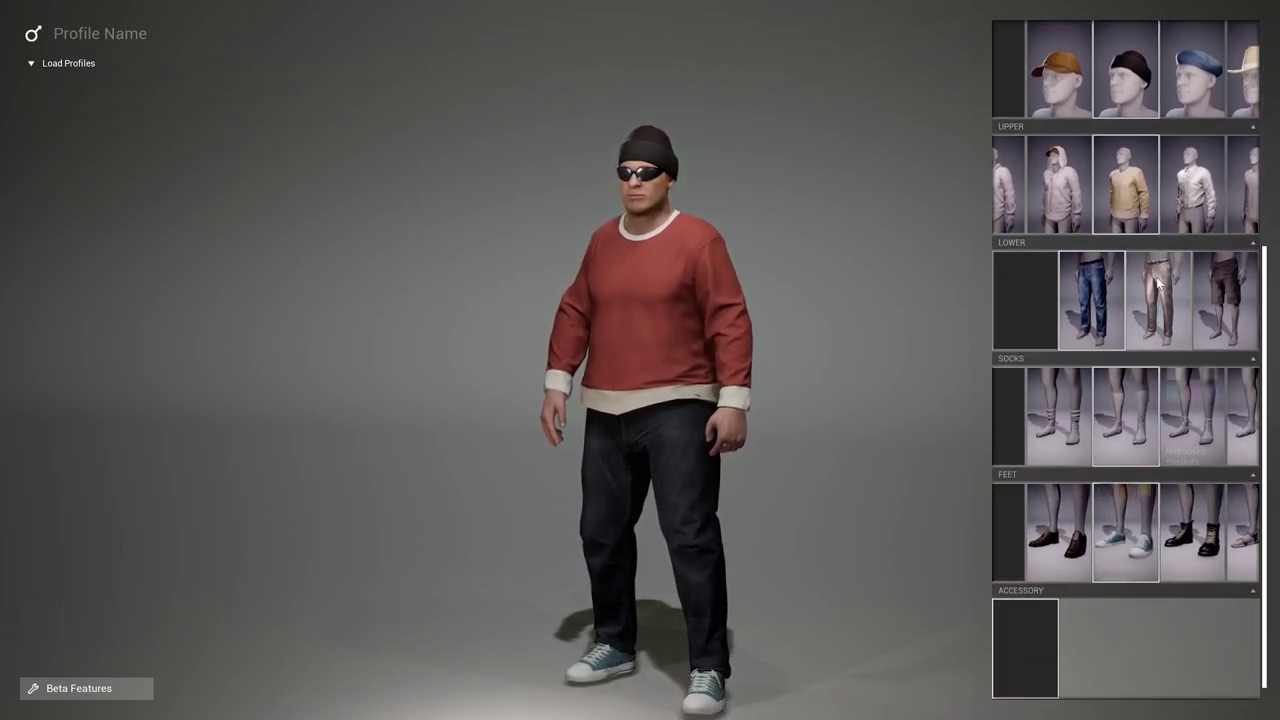
{"action": "scroll", "coordinate": [1247, 250], "scroll_direction": "up", "scroll_amount": 5}
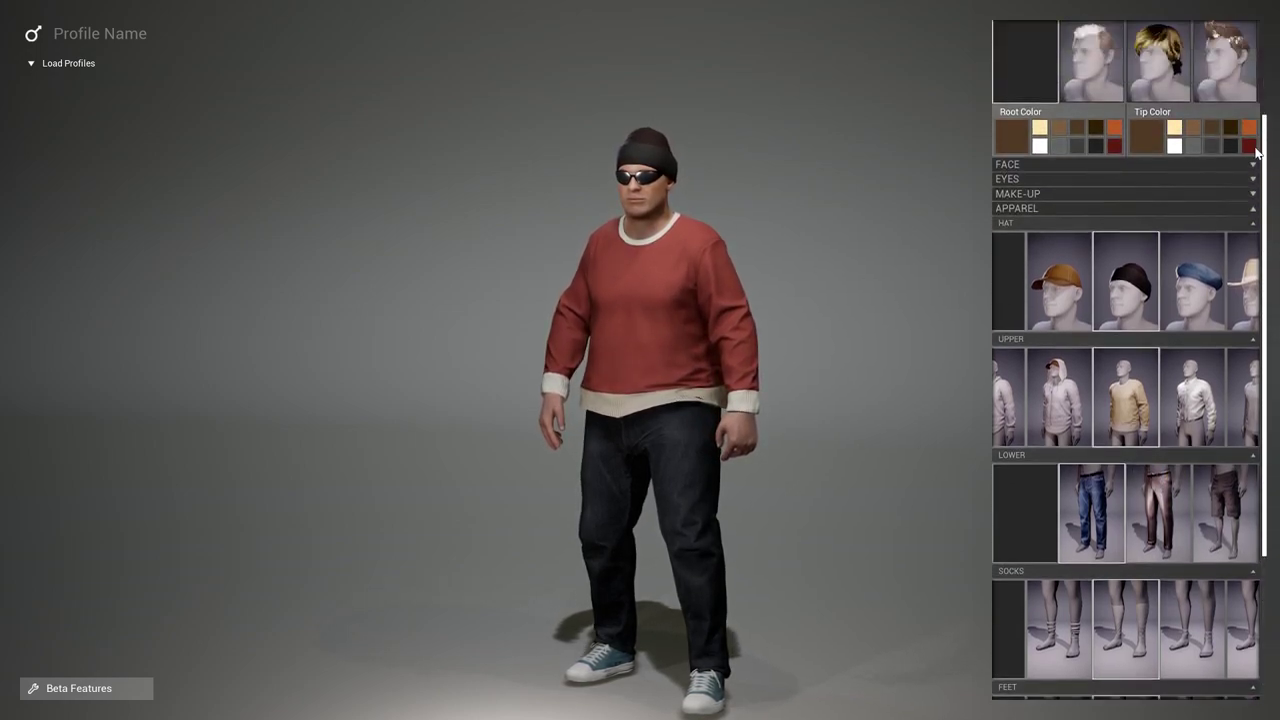
{"action": "left_click", "coordinate": [1252, 226]}
{"action": "scroll", "coordinate": [1258, 180], "scroll_direction": "up", "scroll_amount": 3}
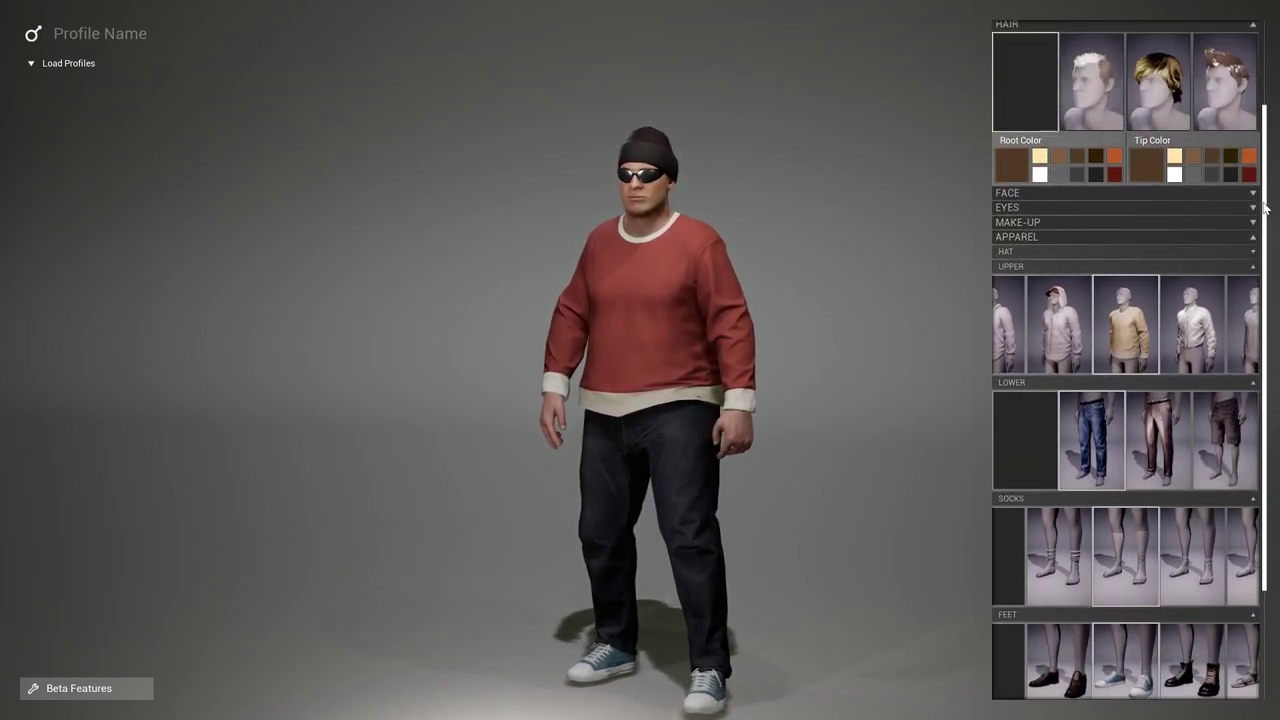
{"action": "scroll", "coordinate": [1259, 132], "scroll_direction": "up", "scroll_amount": 1}
Step: Lower Weight to about 3% and Age to about 31 years
{"action": "left_click_drag", "start_coordinate": [1047, 52], "coordinate": [997, 53]}
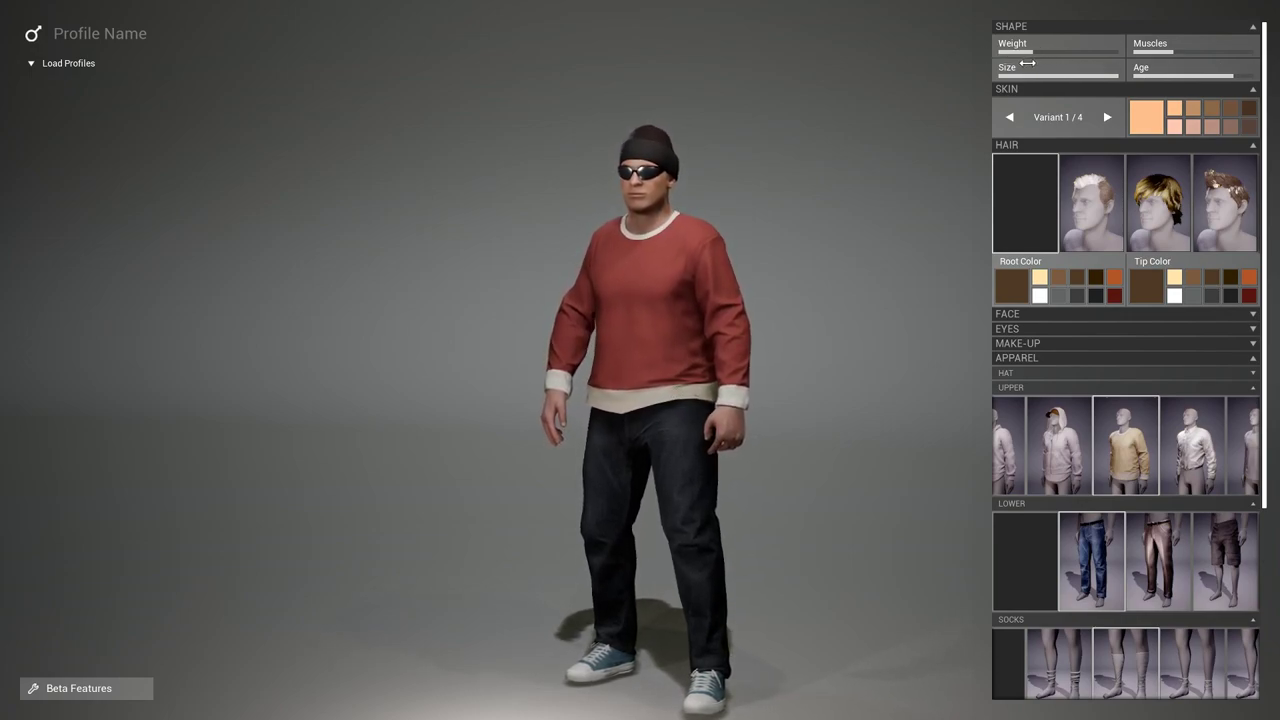
{"action": "left_click_drag", "start_coordinate": [1177, 77], "coordinate": [1145, 76]}
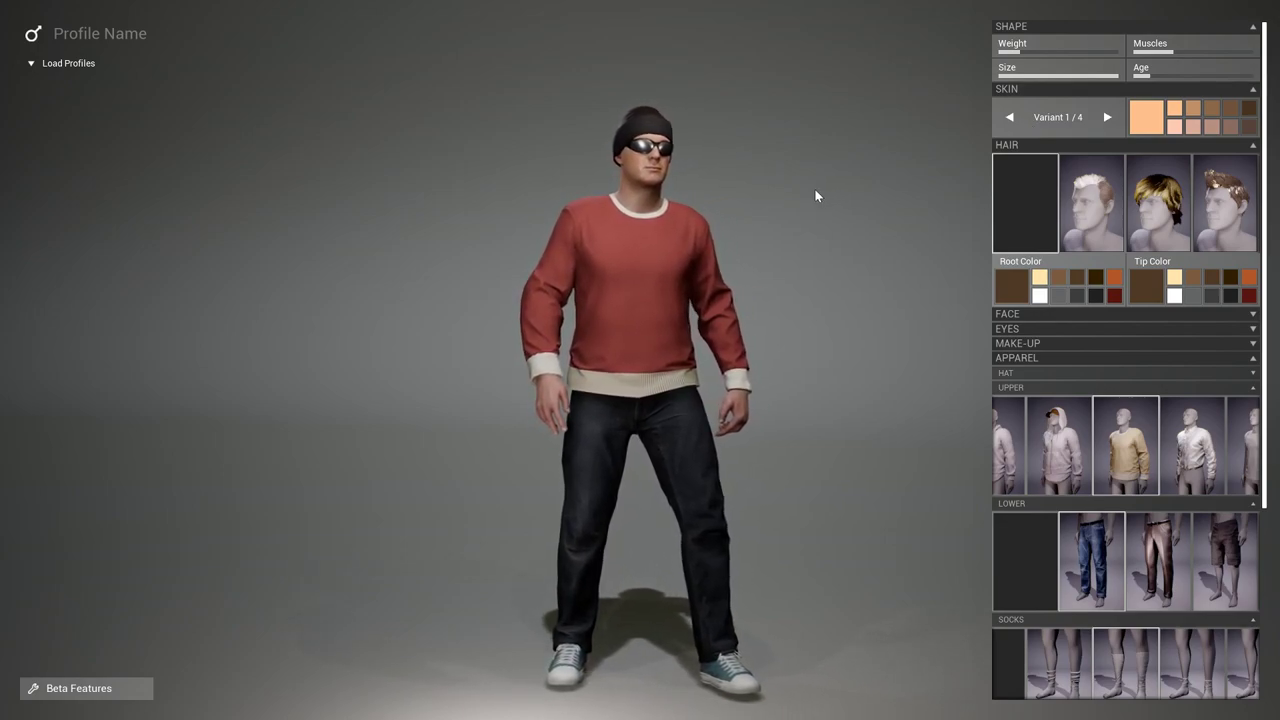
Step: Preview the fe_street_01, ma_casual and ma_knight profiles, spinning the knight to inspect it
{"action": "left_click", "coordinate": [59, 65]}
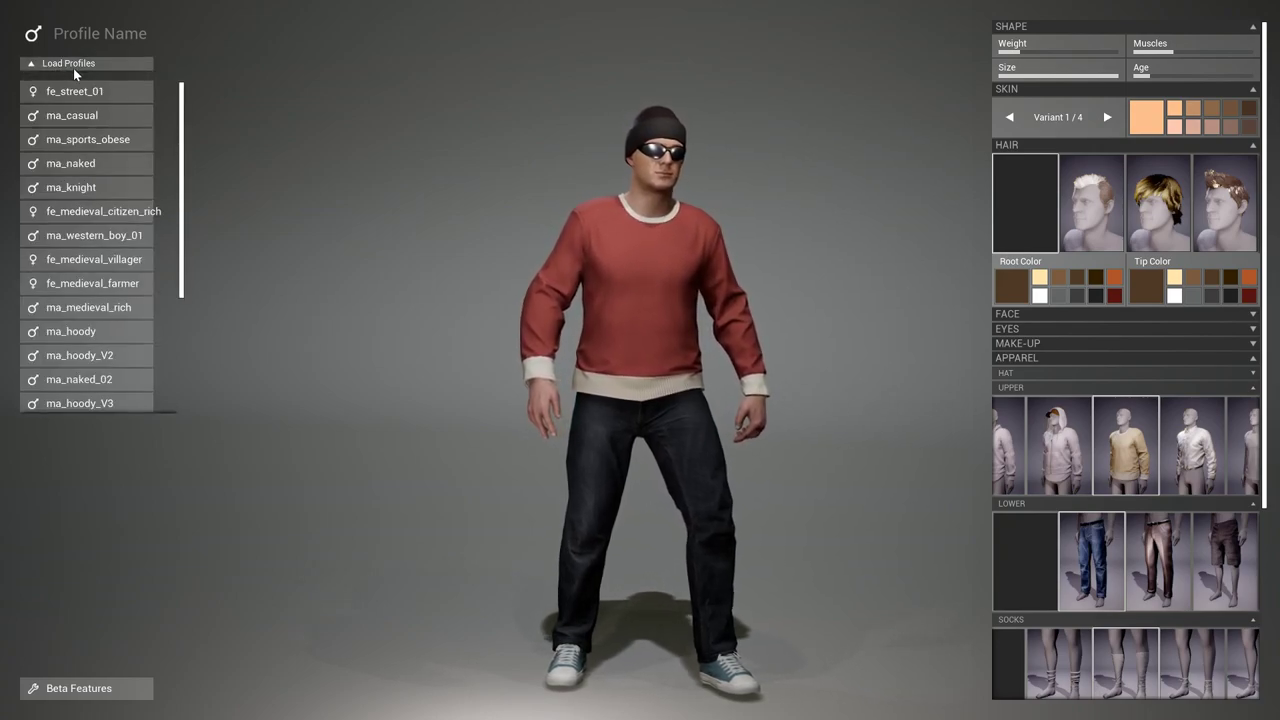
{"action": "left_click", "coordinate": [100, 91]}
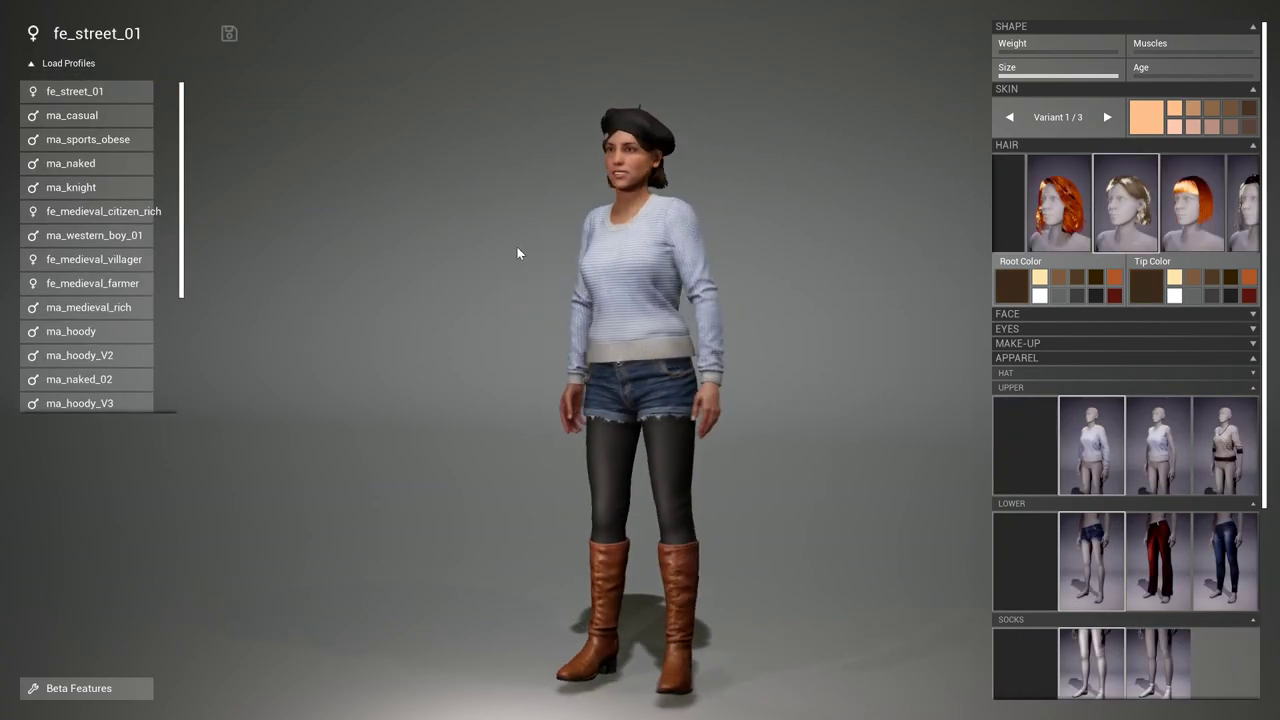
{"action": "left_click", "coordinate": [97, 119]}
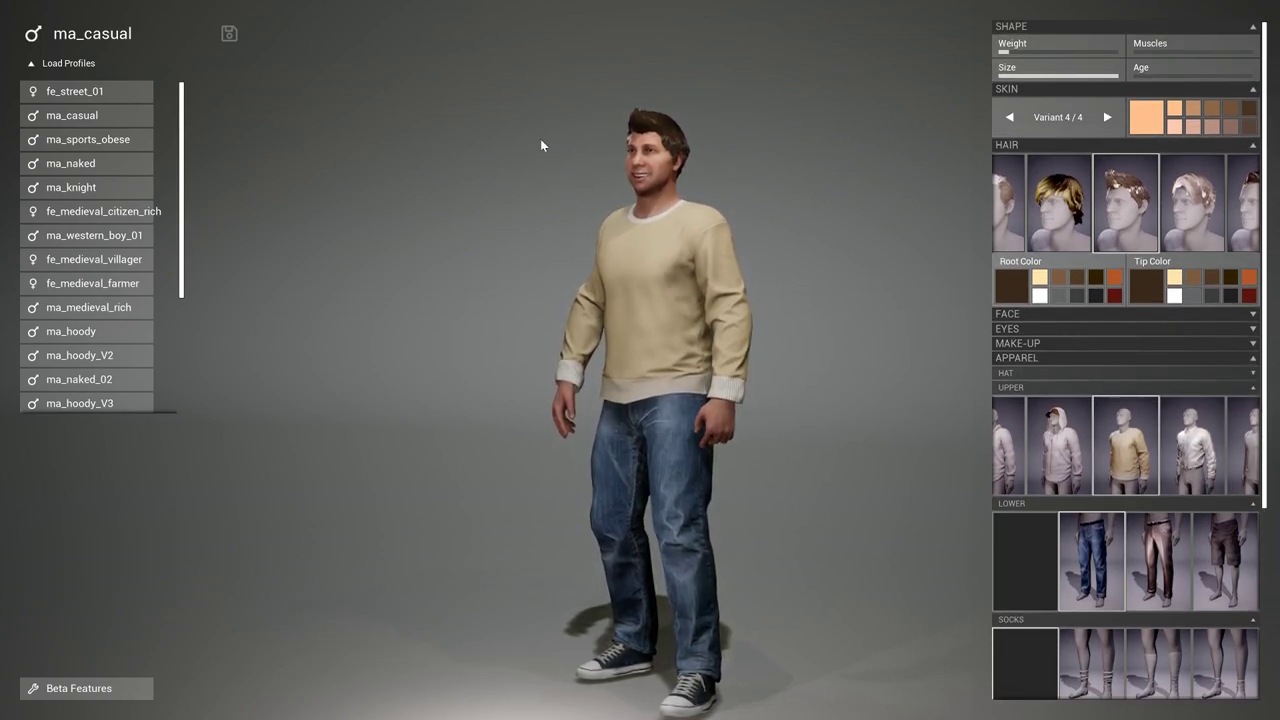
{"action": "mouse_move", "coordinate": [164, 249]}
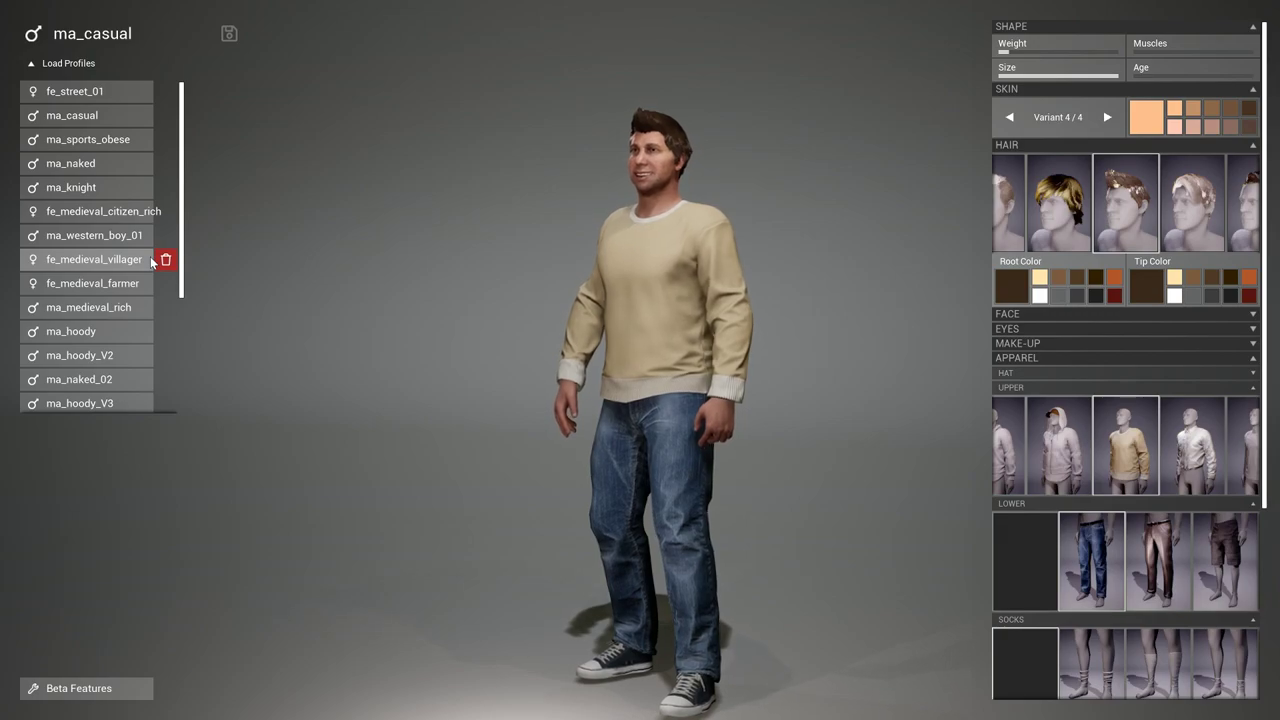
{"action": "left_click", "coordinate": [124, 189]}
{"action": "left_click_drag", "start_coordinate": [530, 257], "coordinate": [932, 291]}
{"action": "left_click_drag", "start_coordinate": [333, 372], "coordinate": [511, 374]}
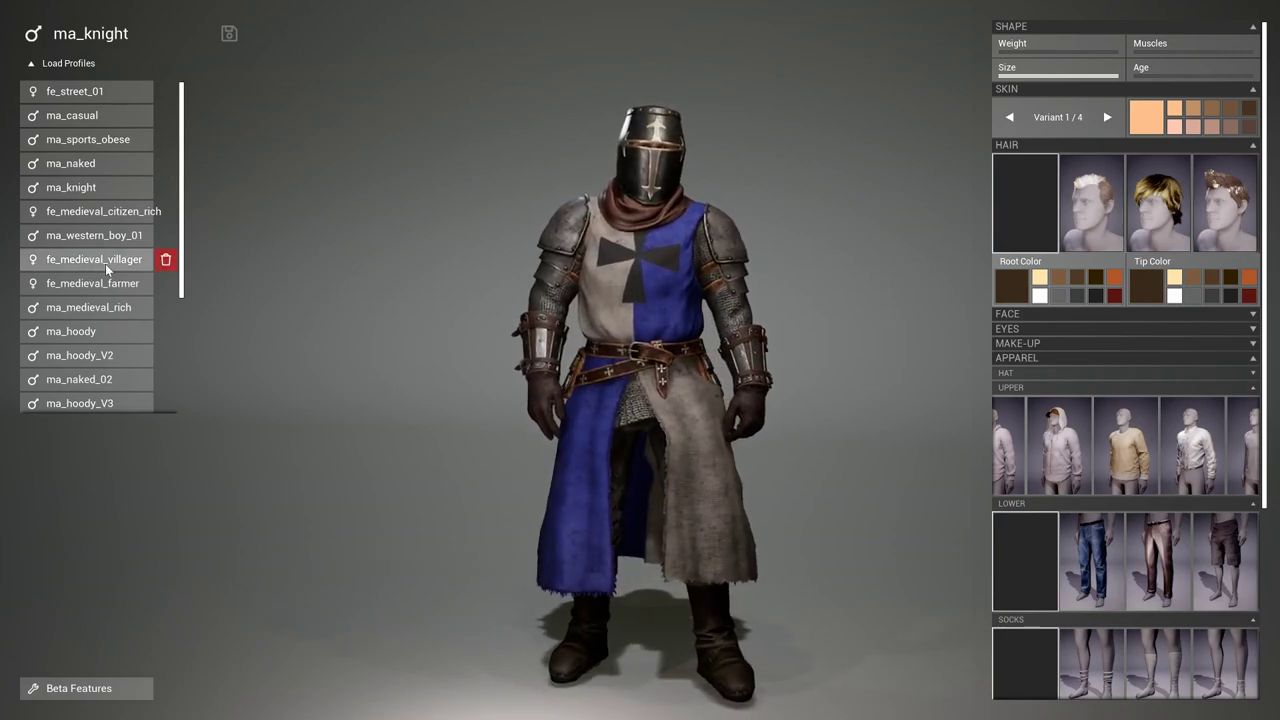
Step: Load the fe_medieval_villager profile and rotate her to see her side
{"action": "left_click", "coordinate": [117, 262]}
{"action": "left_click_drag", "start_coordinate": [585, 286], "coordinate": [628, 318]}
{"action": "scroll", "coordinate": [628, 318], "scroll_direction": "up", "scroll_amount": 2}
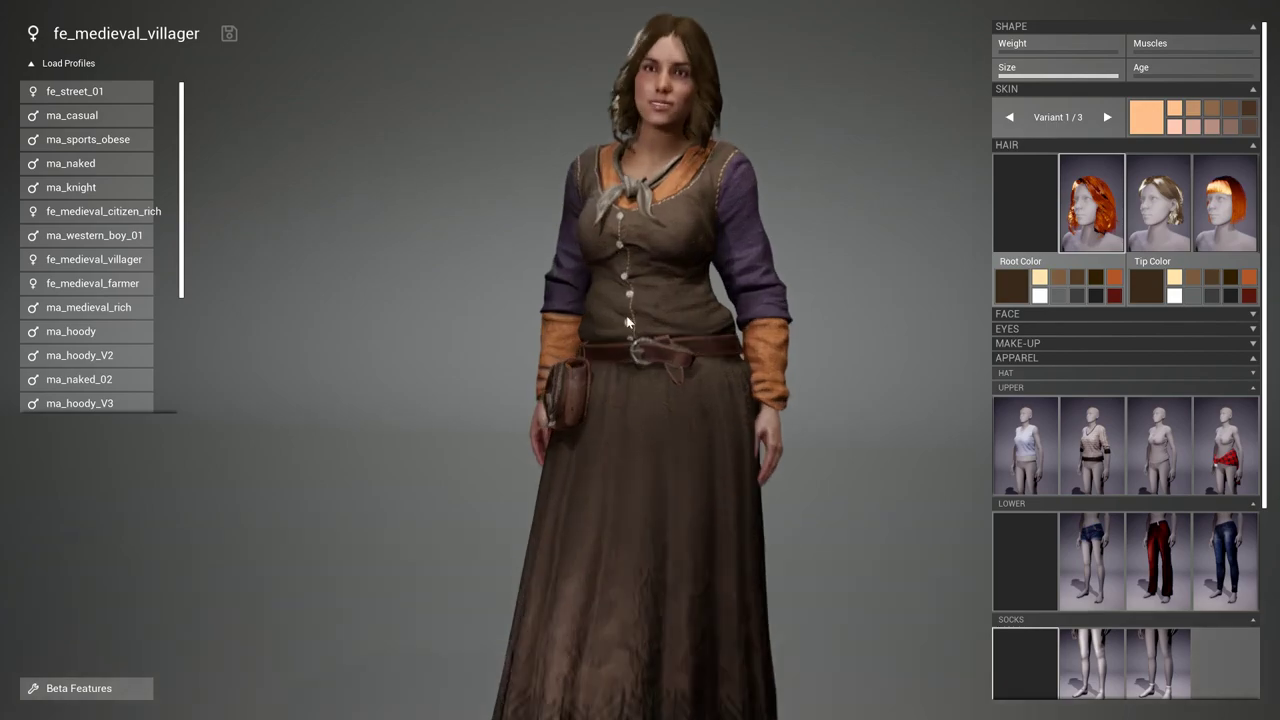
{"action": "scroll", "coordinate": [627, 318], "scroll_direction": "up", "scroll_amount": 5}
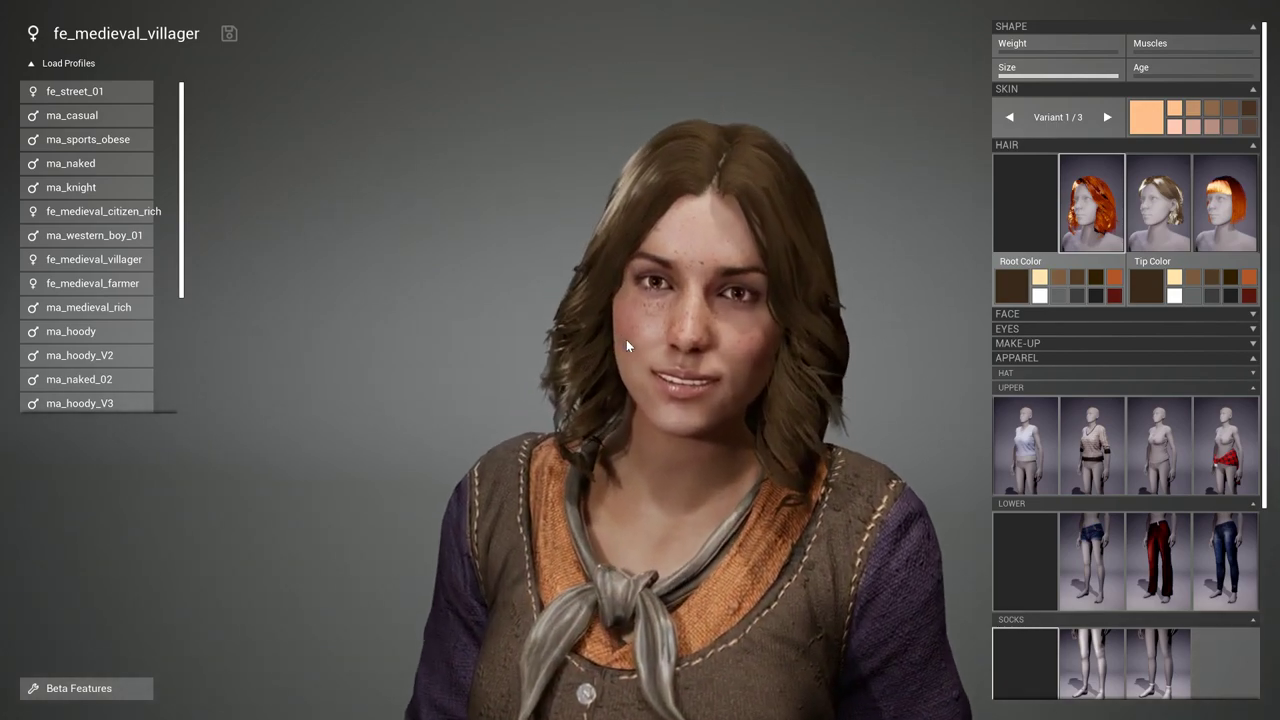
Step: Hide the saved profile list, bring up the facial expression controls and add some anger
{"action": "left_click", "coordinate": [68, 63]}
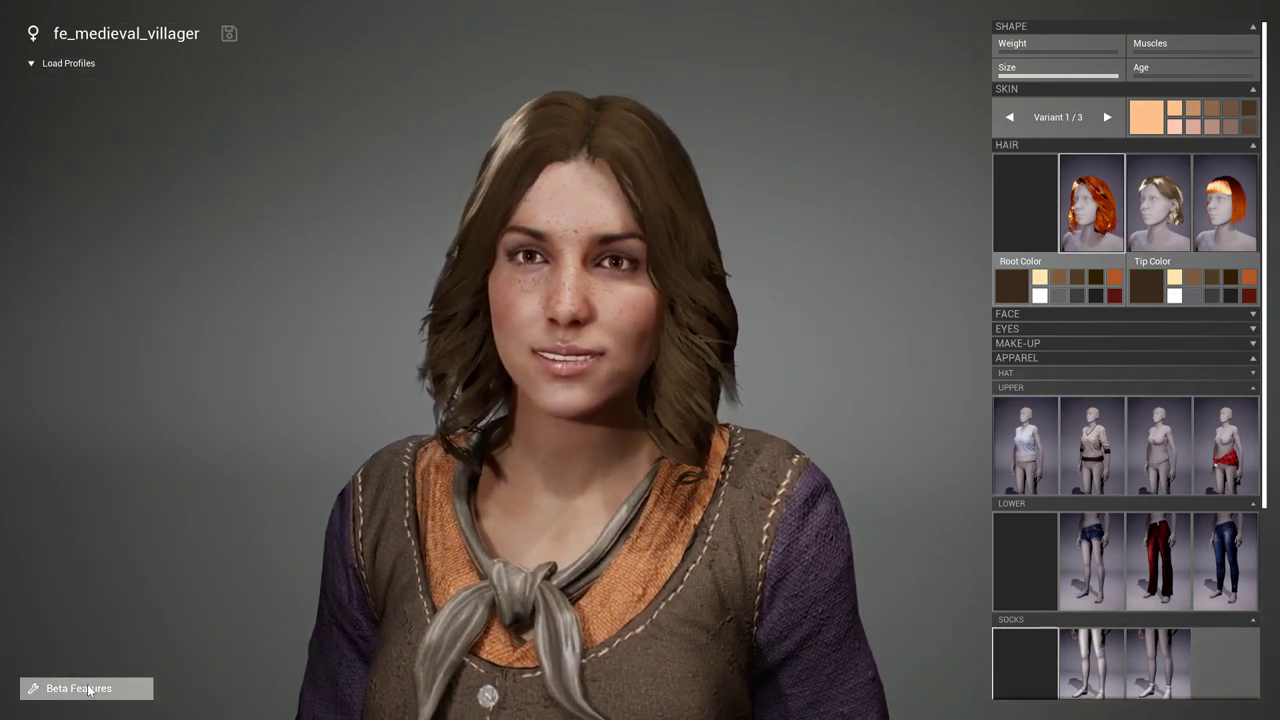
{"action": "left_click", "coordinate": [89, 688]}
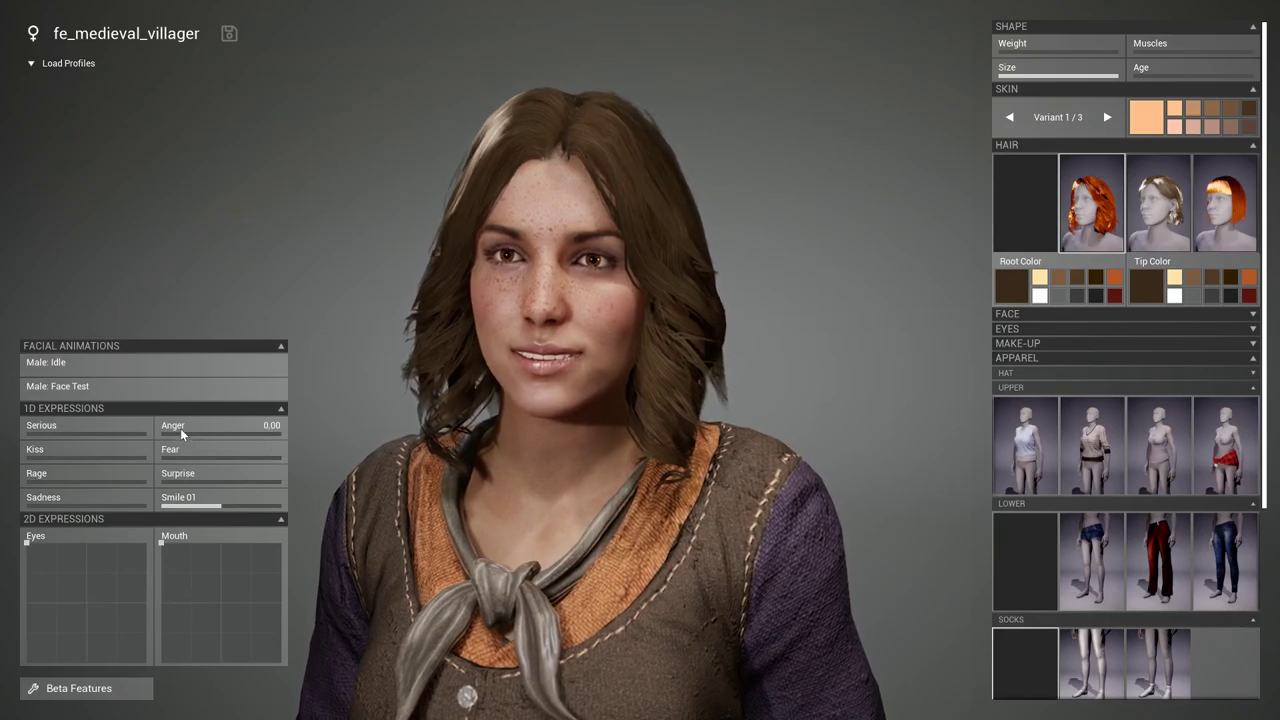
{"action": "mouse_move", "coordinate": [178, 433]}
{"action": "left_mouse_down"}
{"action": "mouse_move", "coordinate": [272, 449]}
{"action": "mouse_move", "coordinate": [185, 457]}
{"action": "left_mouse_up"}
Step: Raise Smile 01 to about 0.55, shift the eye gaze, and nudge Surprise slightly up
{"action": "mouse_move", "coordinate": [210, 506]}
{"action": "left_mouse_down"}
{"action": "mouse_move", "coordinate": [320, 489]}
{"action": "mouse_move", "coordinate": [203, 504]}
{"action": "left_mouse_up"}
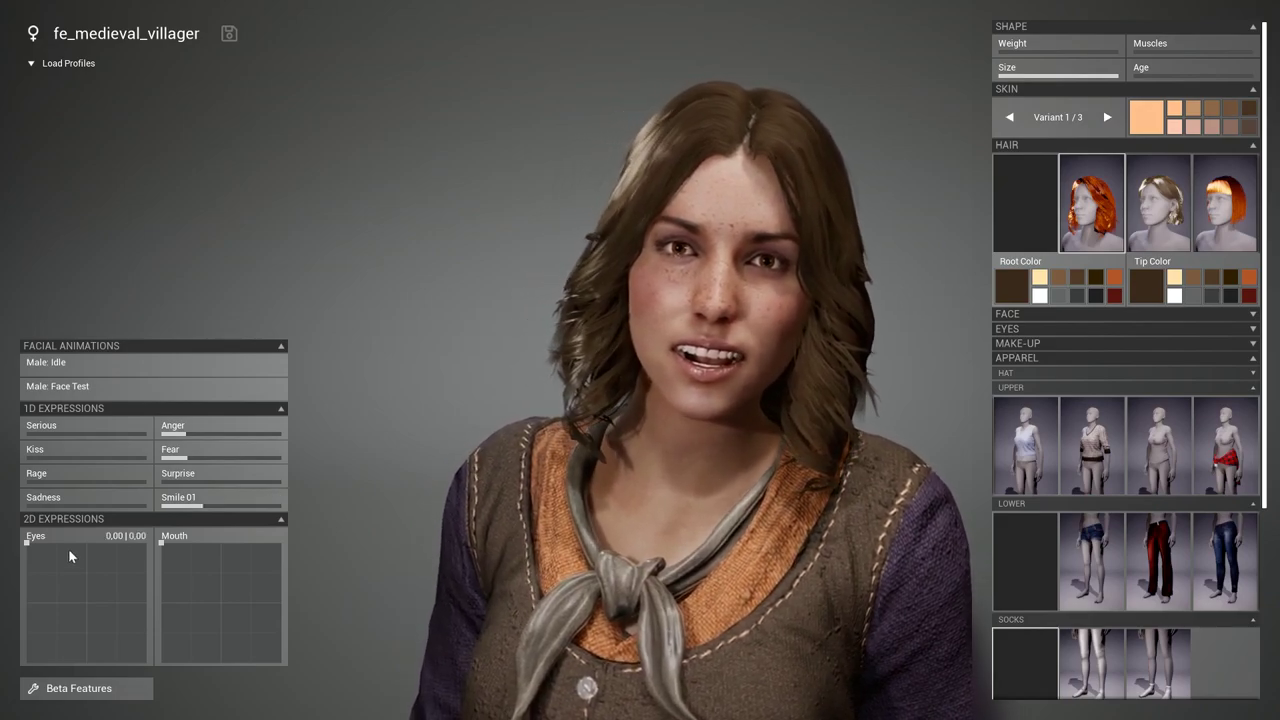
{"action": "left_click_drag", "start_coordinate": [60, 639], "coordinate": [103, 587]}
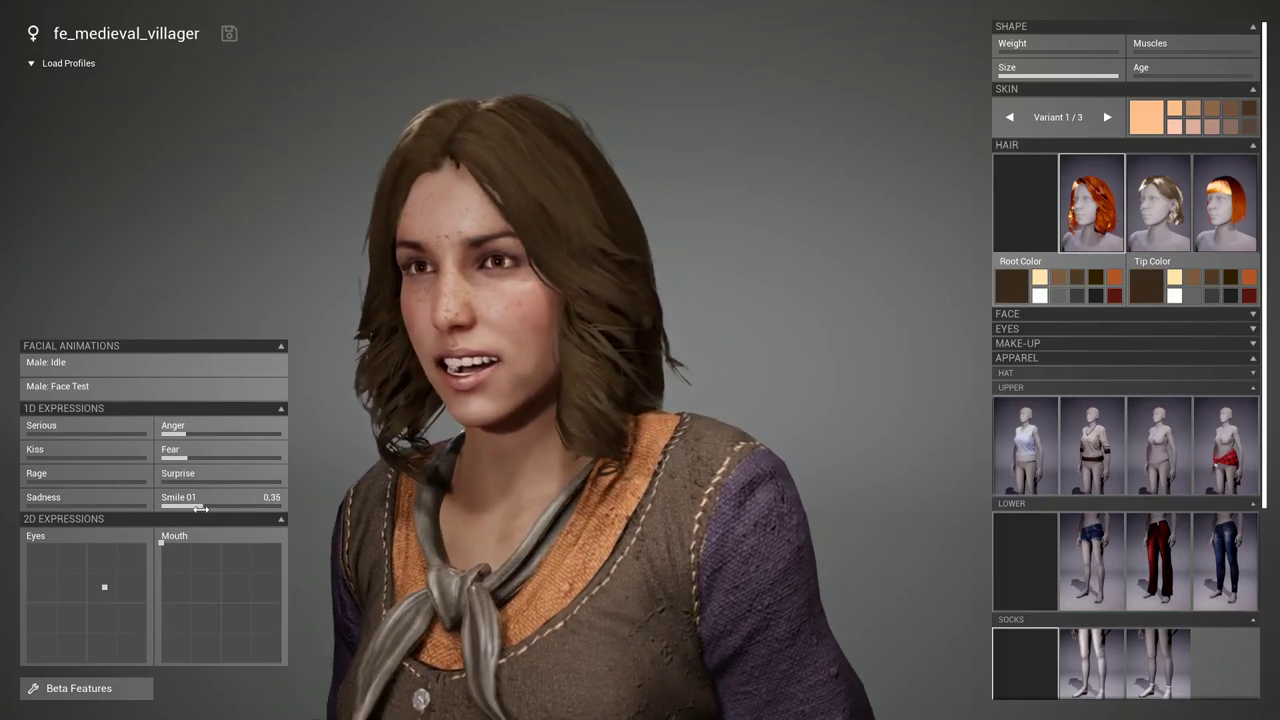
{"action": "left_click_drag", "start_coordinate": [200, 509], "coordinate": [227, 509]}
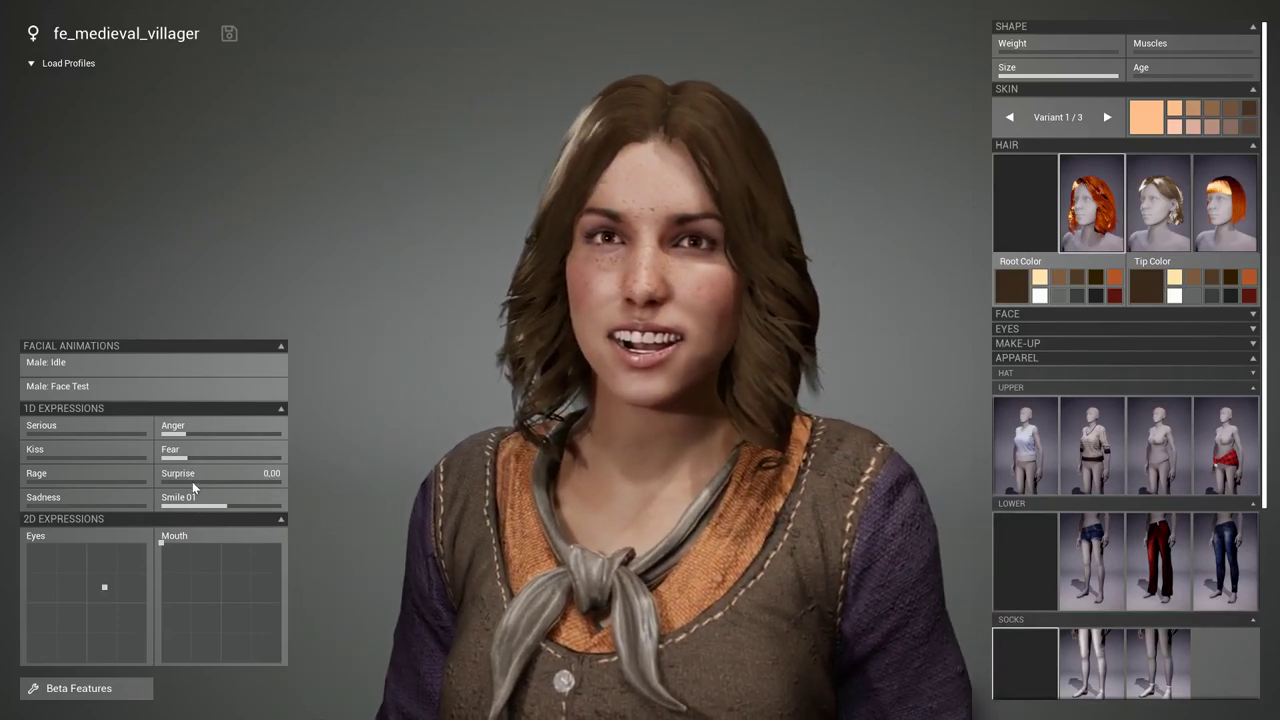
{"action": "left_click_drag", "start_coordinate": [191, 480], "coordinate": [168, 479]}
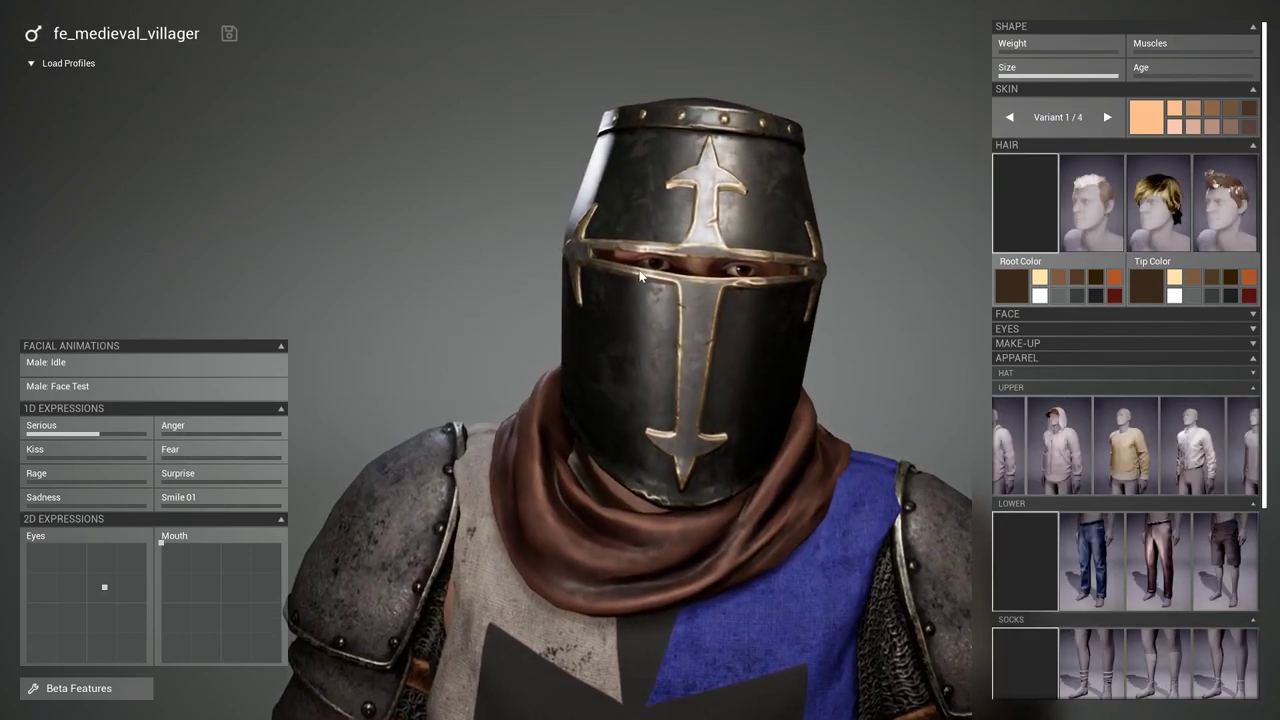
Step: Load the ma_casual profile and lower its Smile 01 to about 0.46
{"action": "left_click", "coordinate": [81, 64]}
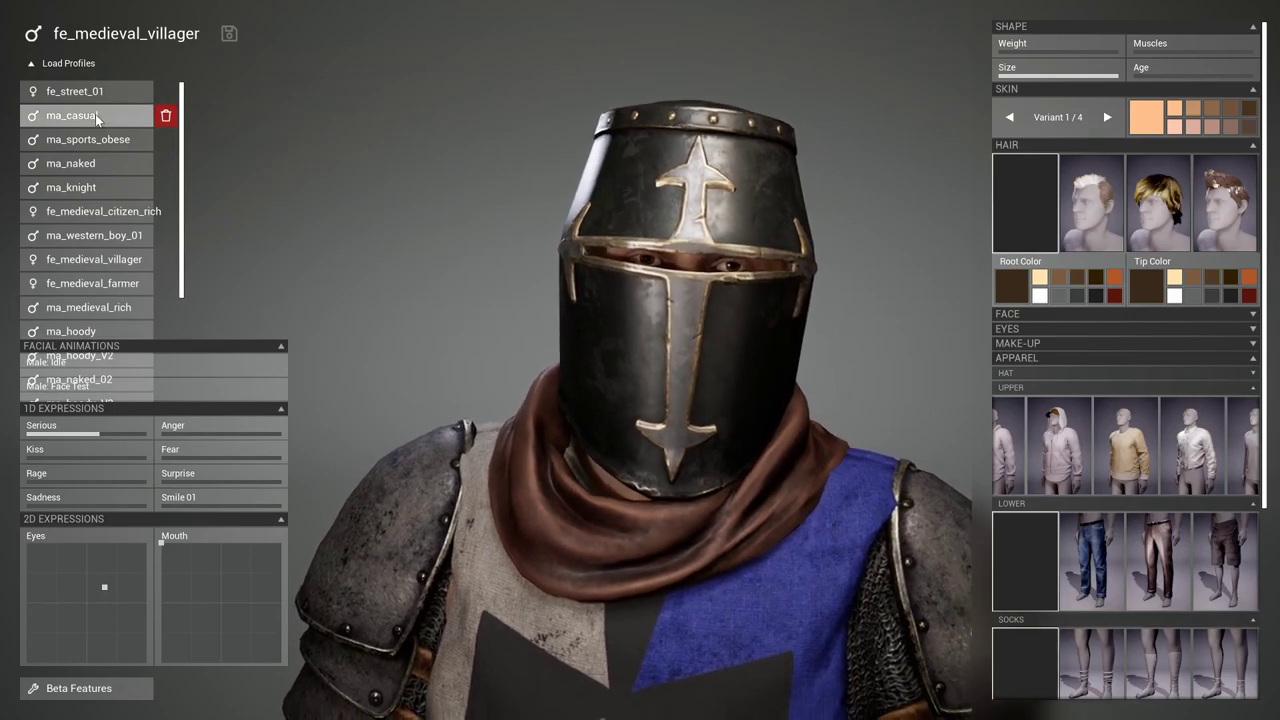
{"action": "left_click", "coordinate": [95, 114]}
{"action": "left_click_drag", "start_coordinate": [273, 504], "coordinate": [217, 497]}
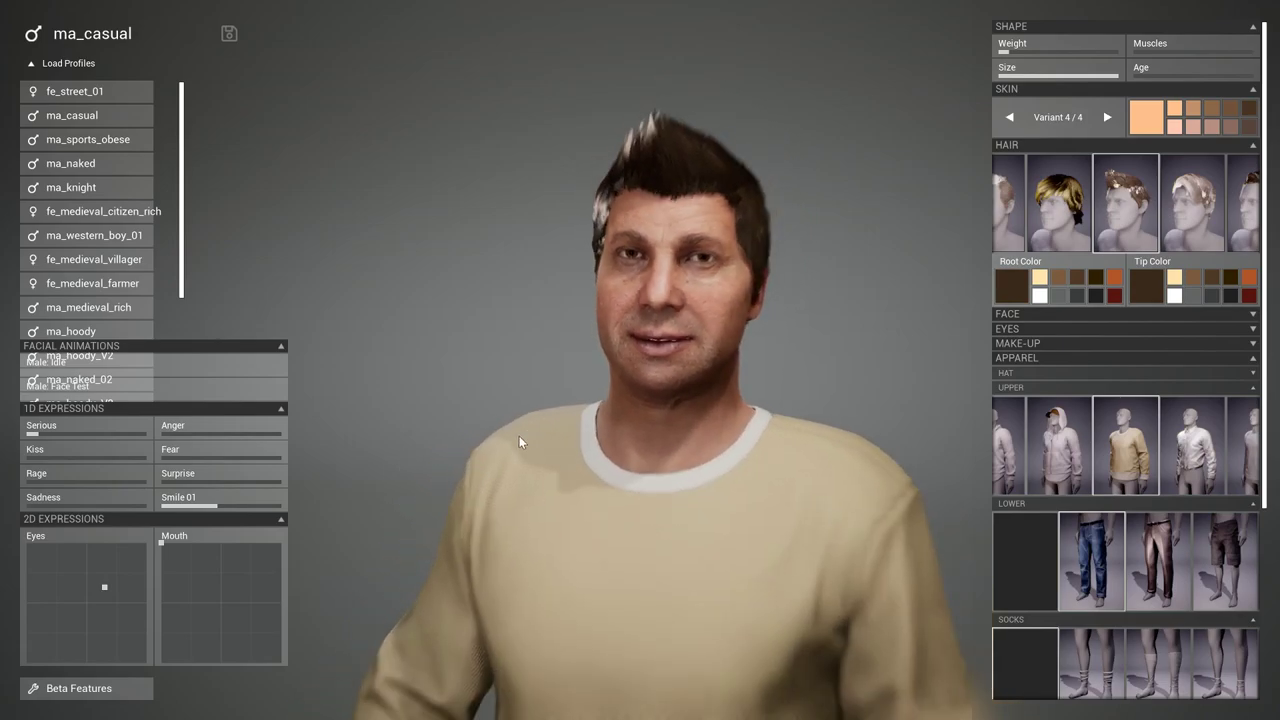
Step: Zoom out, collapse the profile list, and rotate the ma_casual man to view his back
{"action": "scroll", "coordinate": [519, 436], "scroll_direction": "down", "scroll_amount": 3}
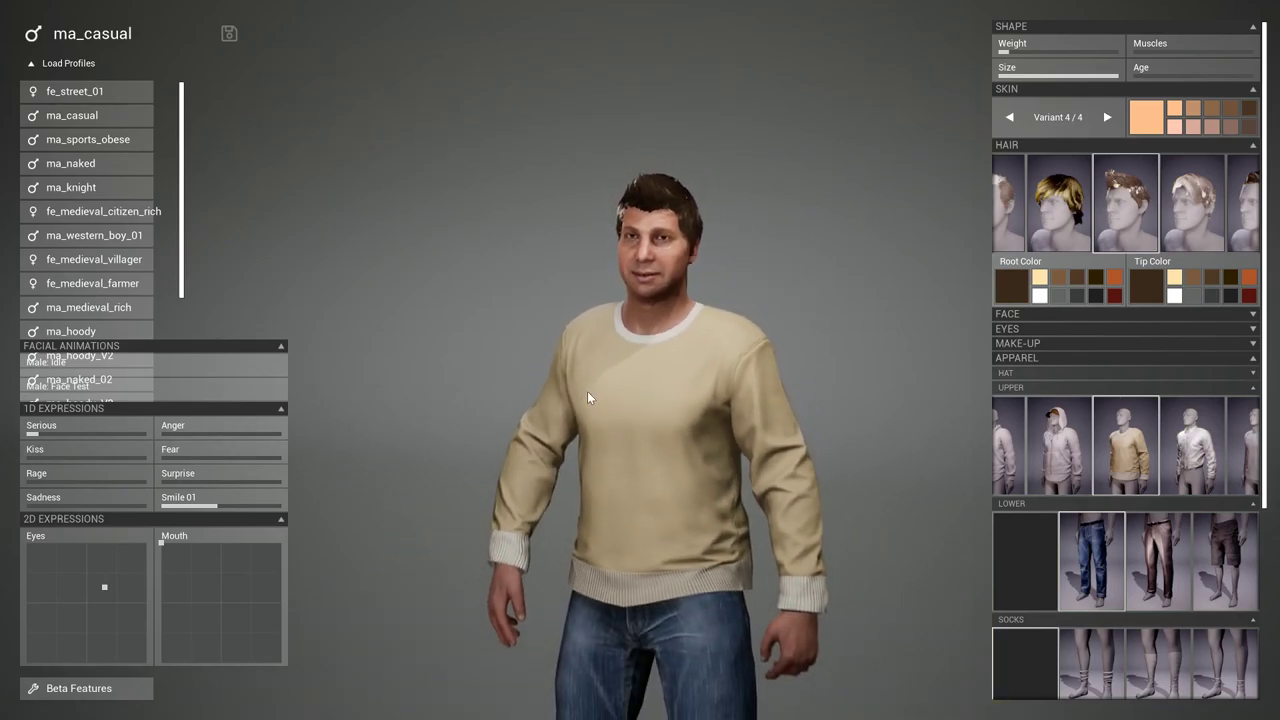
{"action": "scroll", "coordinate": [637, 383], "scroll_direction": "down", "scroll_amount": 2}
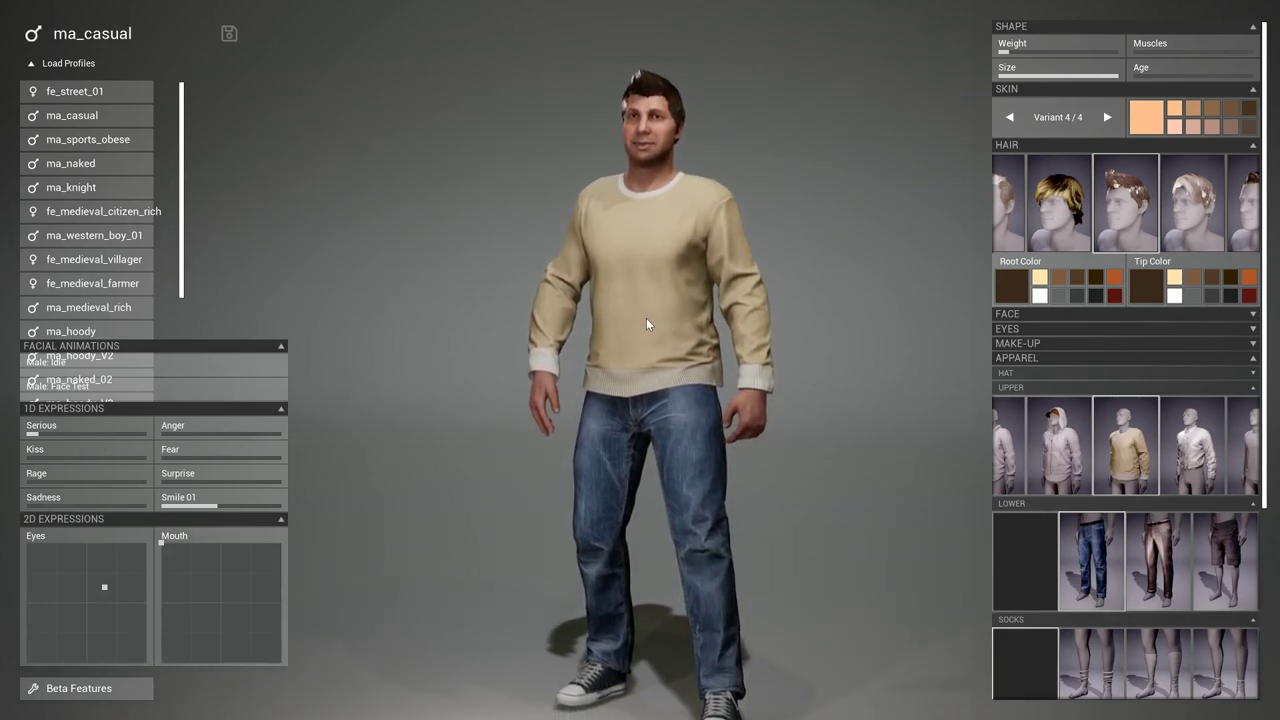
{"action": "scroll", "coordinate": [647, 342], "scroll_direction": "down", "scroll_amount": 2}
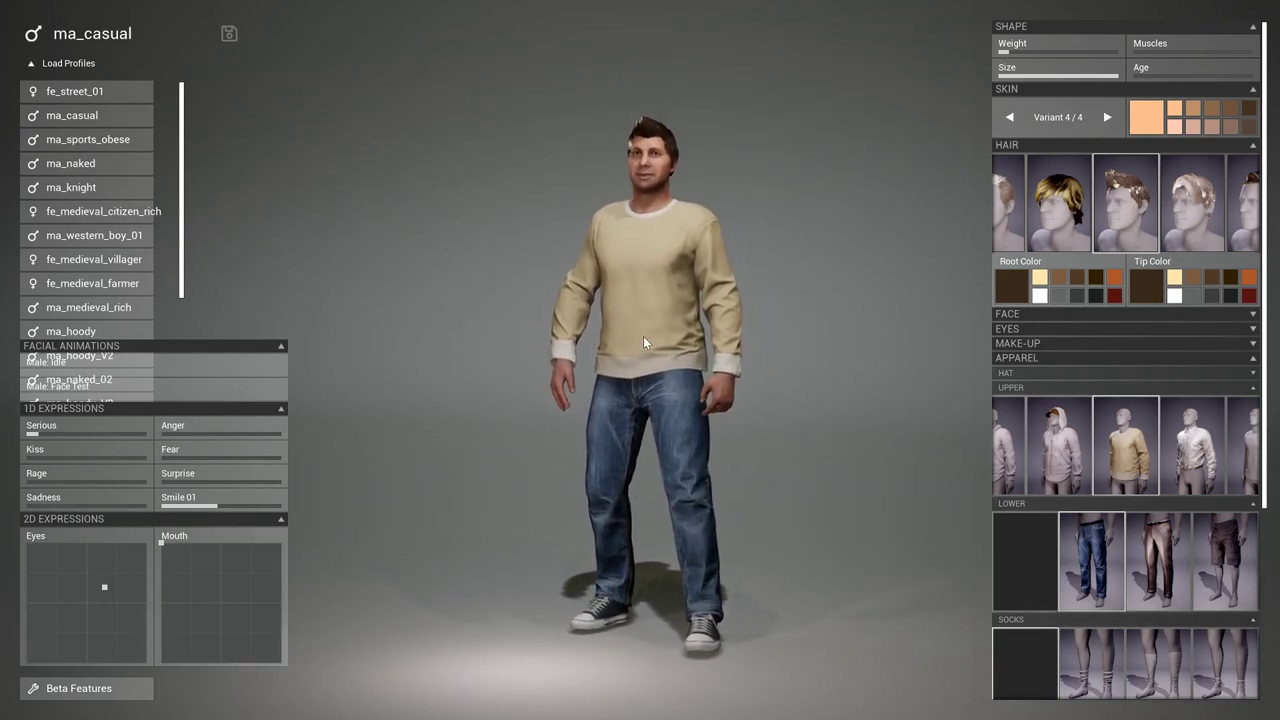
{"action": "left_click", "coordinate": [85, 62]}
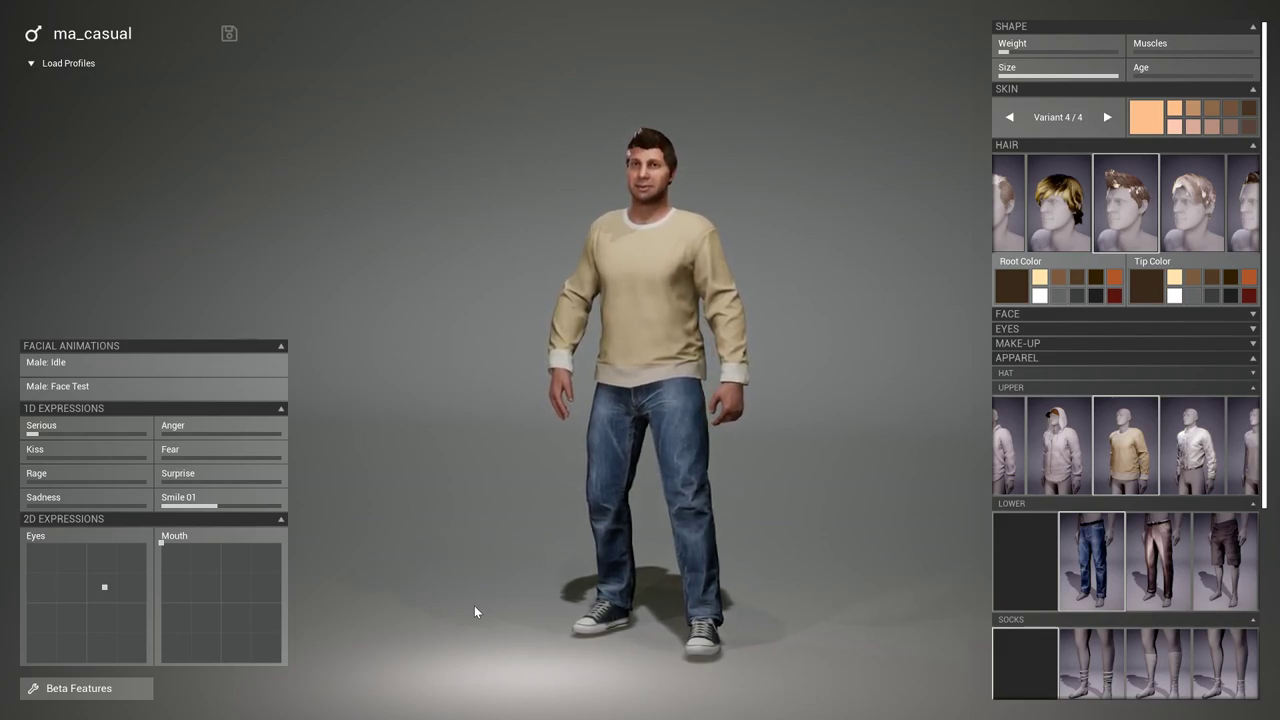
{"action": "left_click_drag", "start_coordinate": [536, 397], "coordinate": [990, 394]}
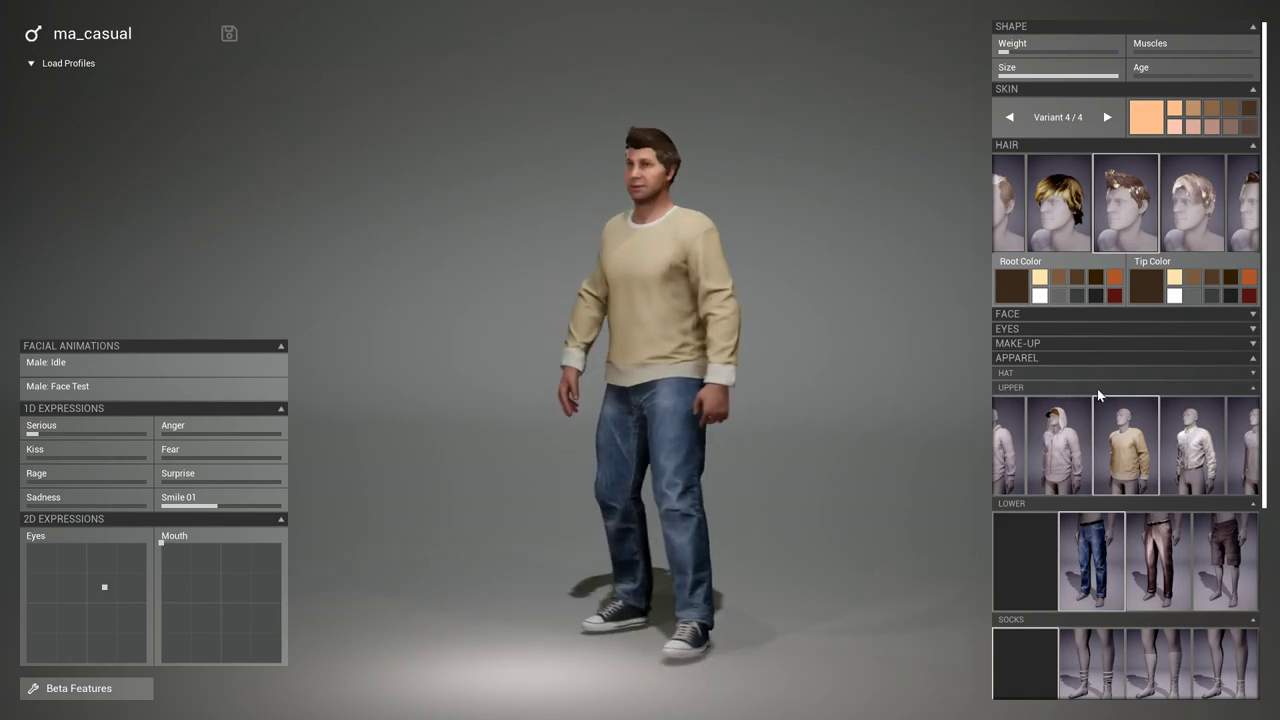